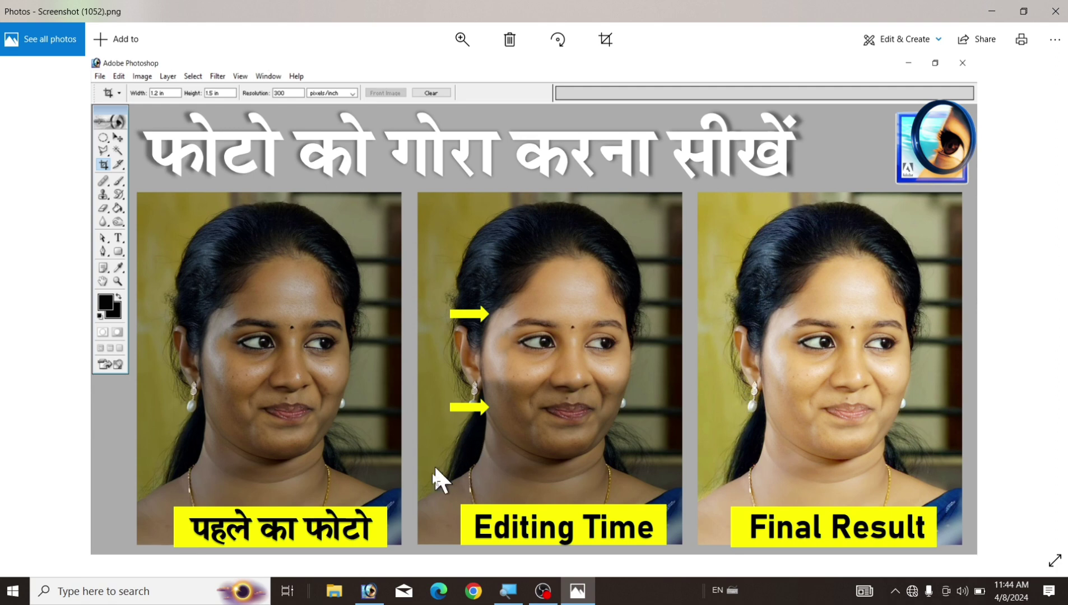
# - Switch from the Photos before-and-after preview to the empty Photoshop workspace
pyautogui.click(368, 592)
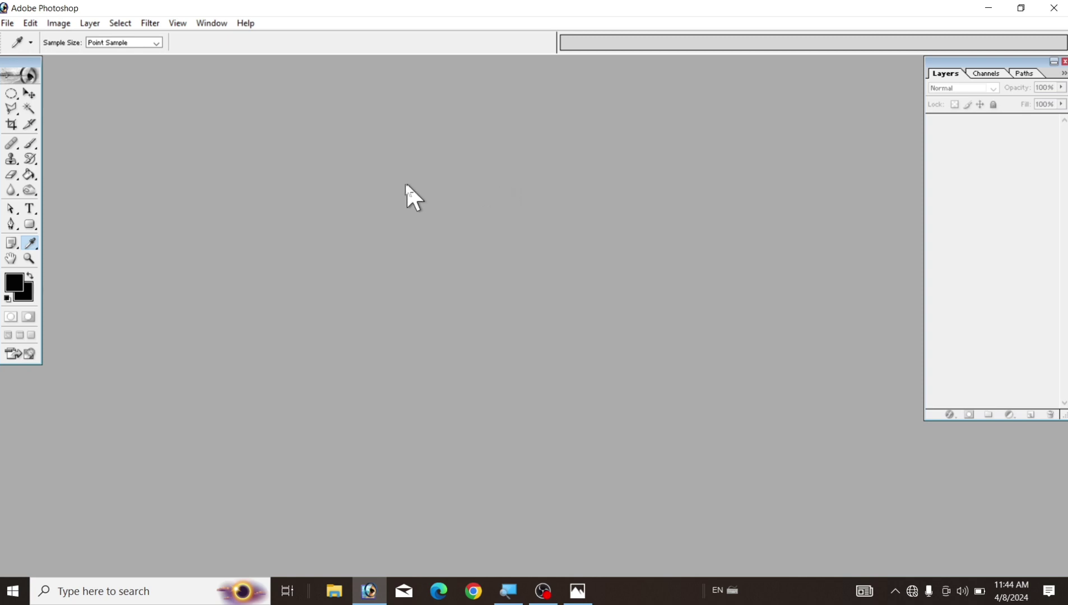
# - Open the blue-sari portrait download (3).jpg and centre its window in the workspace
pyautogui.click(8, 24)
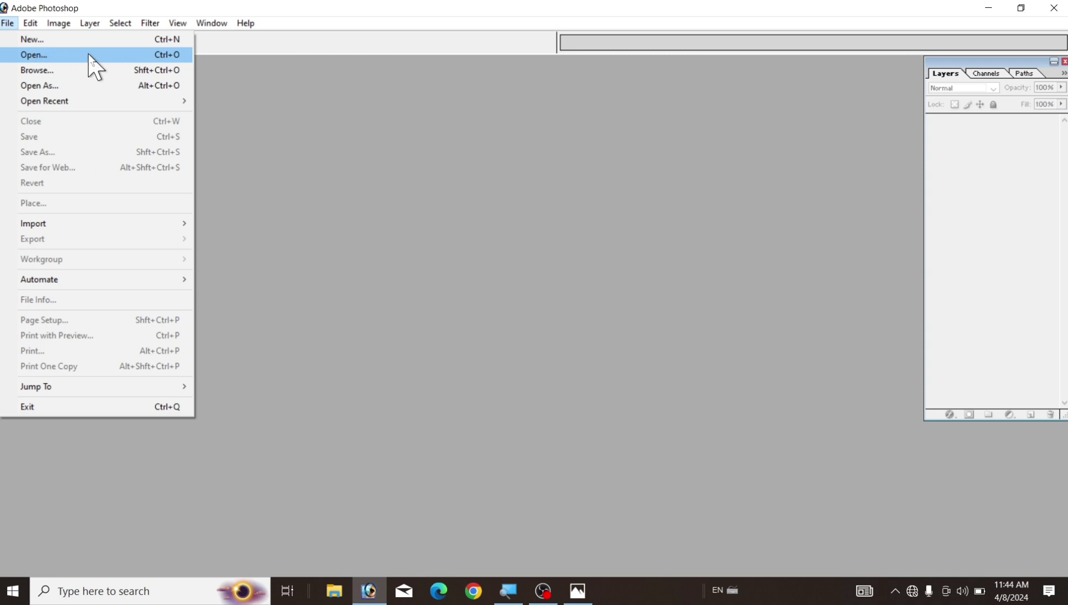
pyautogui.click(42, 58)
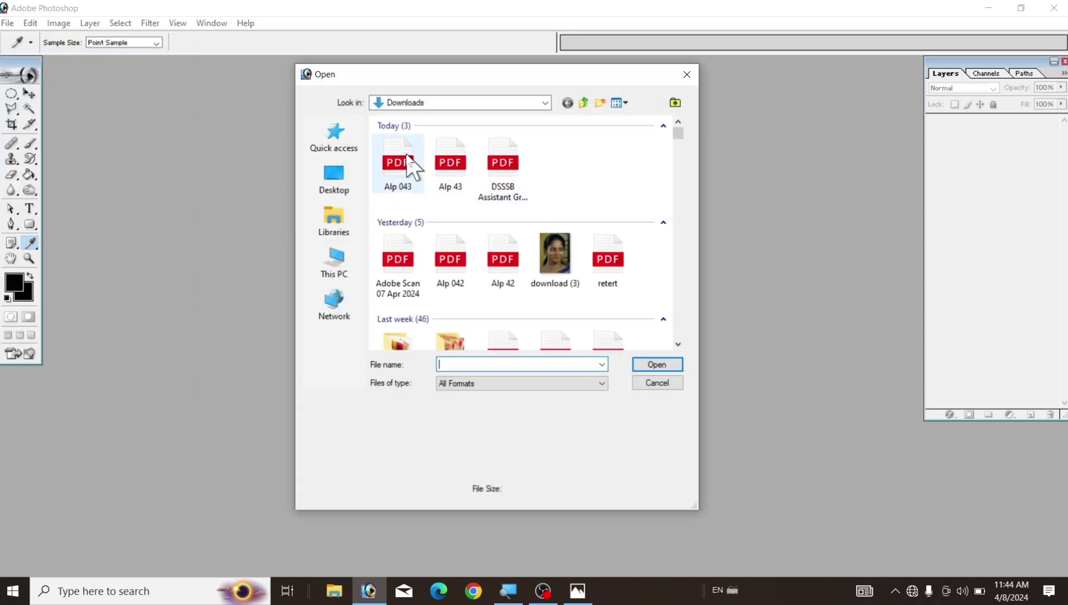
pyautogui.click(547, 288)
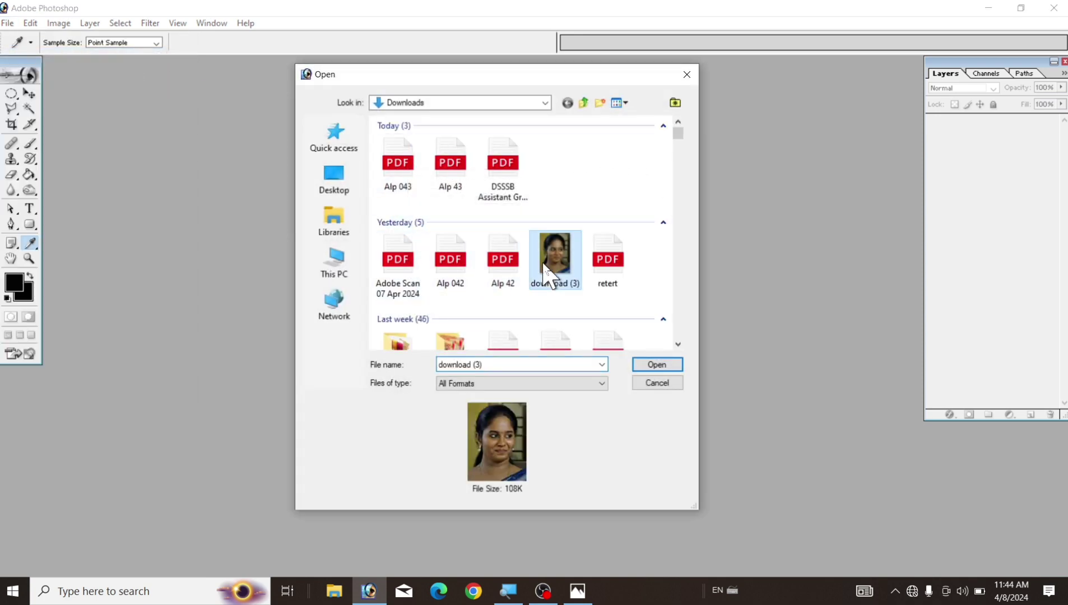
pyautogui.click(656, 364)
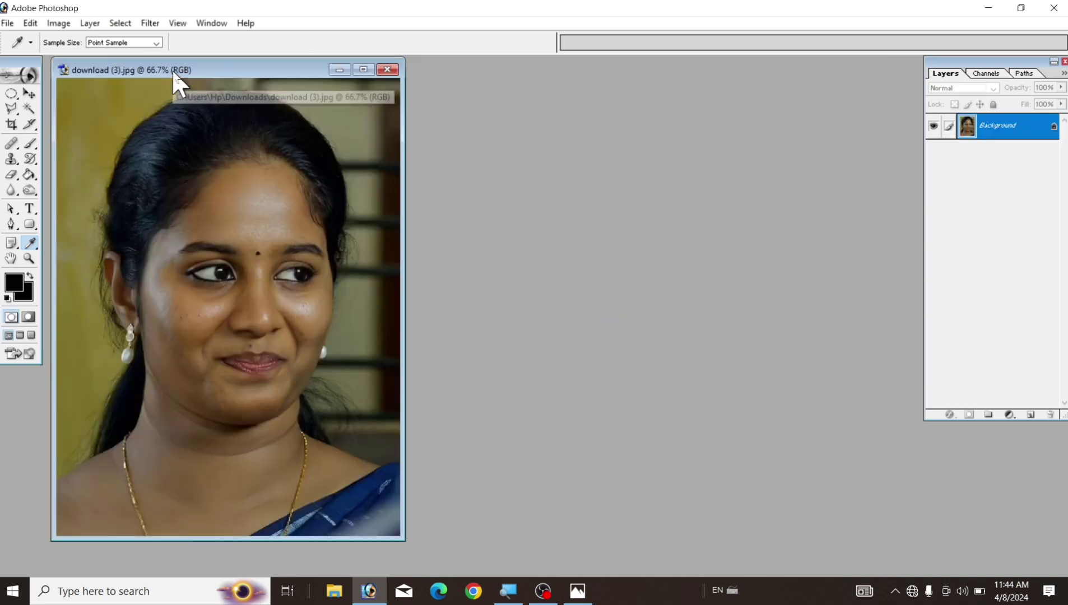
pyautogui.moveTo(173, 70); pyautogui.dragTo(495, 89)
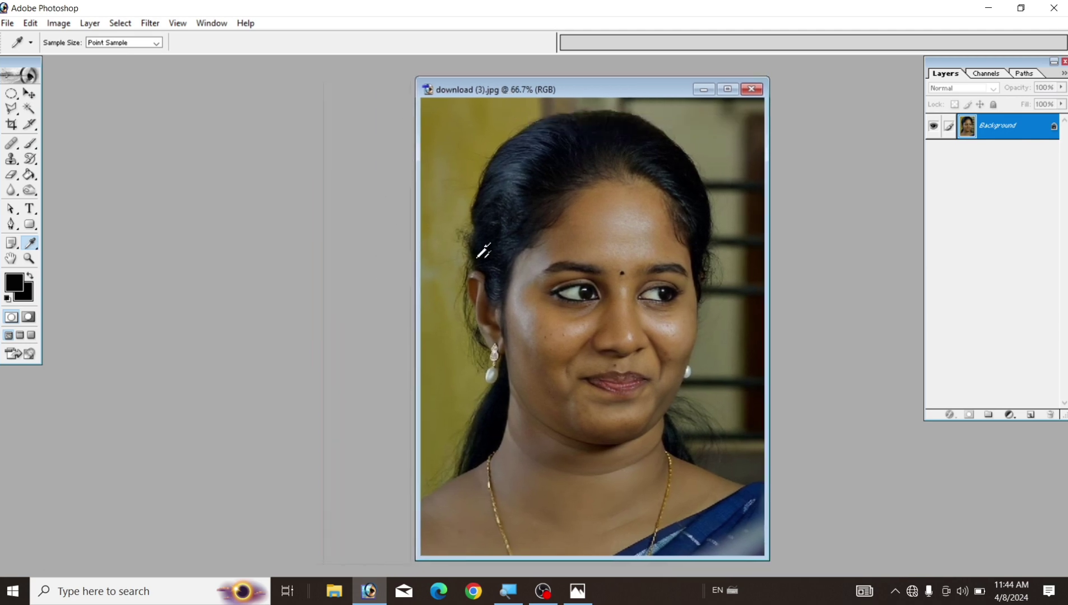
pyautogui.moveTo(568, 92); pyautogui.dragTo(567, 81)
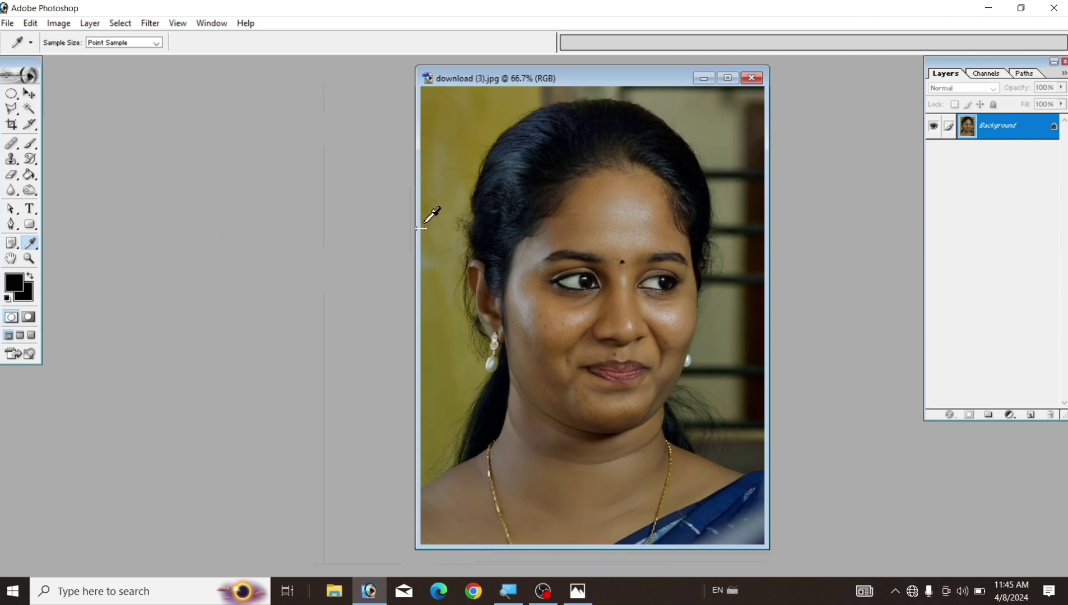
# - Open the red-sari reference download (1).jpg and place it beside download (3)
pyautogui.click(8, 23)
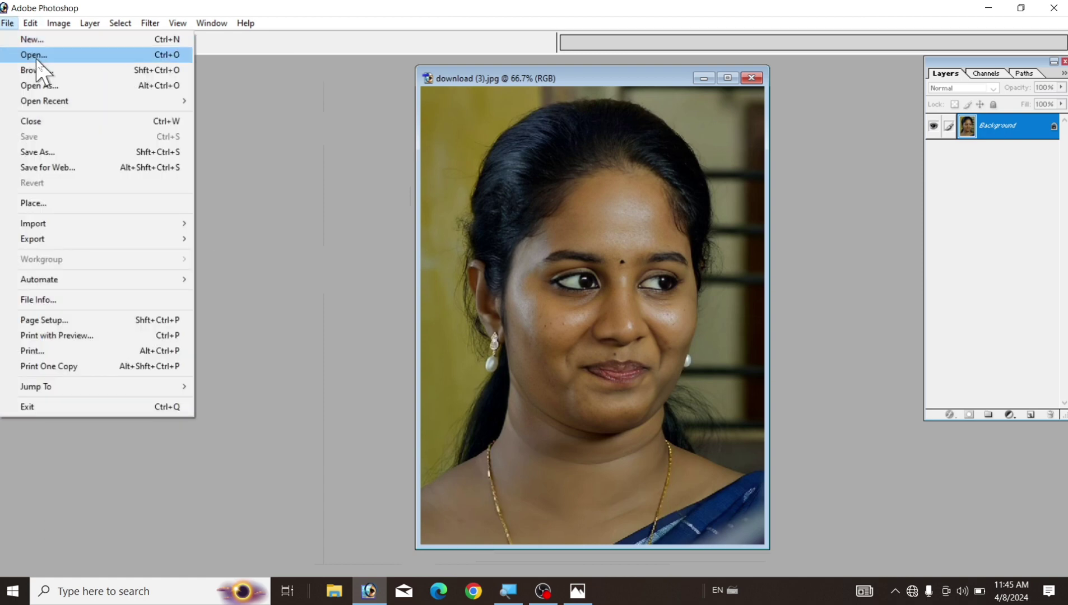
pyautogui.click(34, 55)
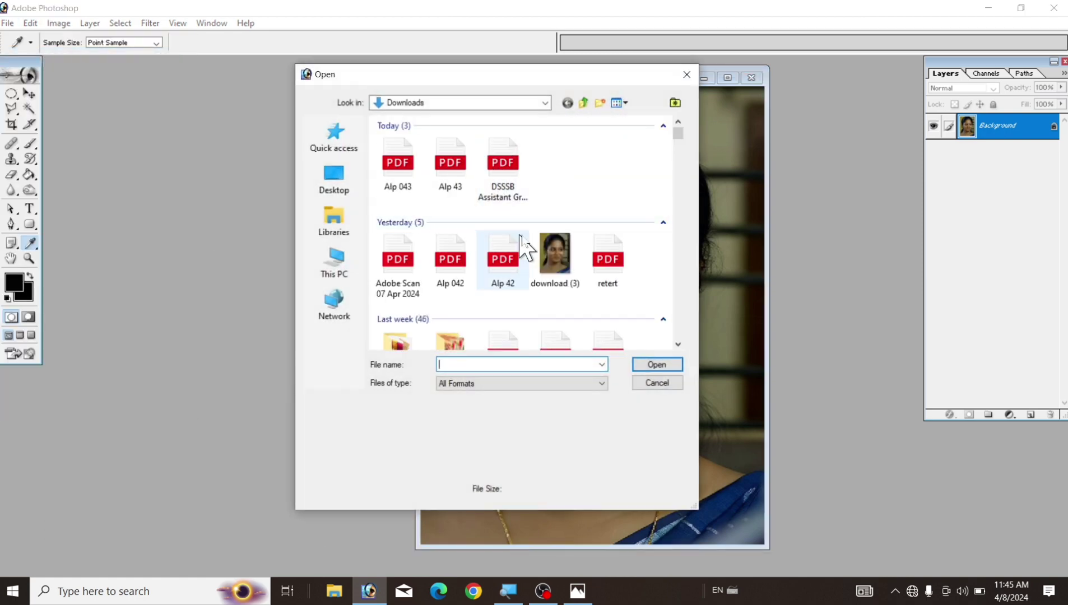
pyautogui.scroll(-2, 561, 249)
pyautogui.scroll(-2, 437, 275)
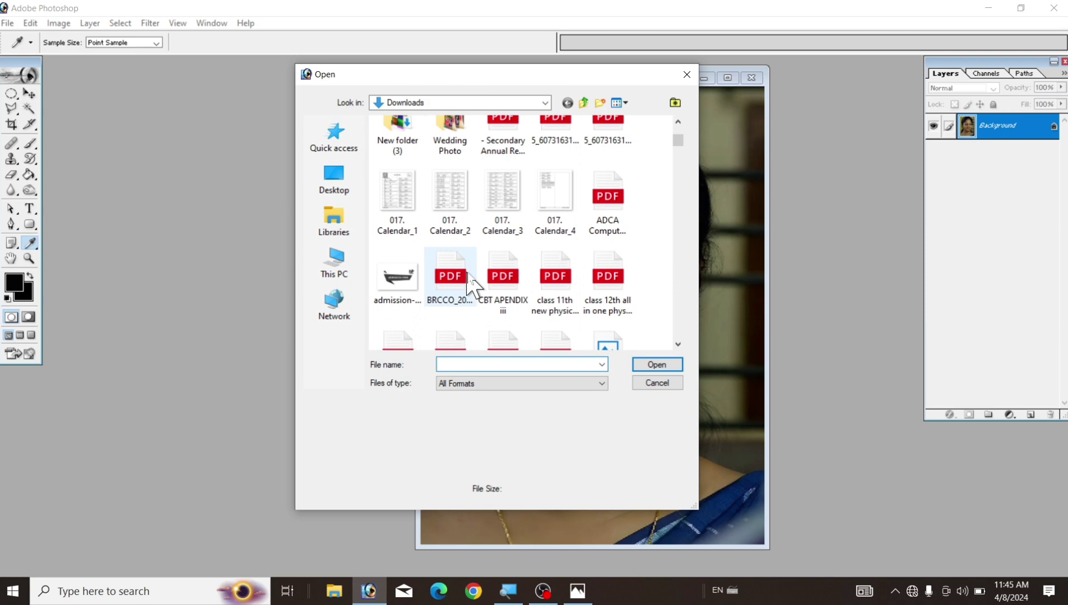
pyautogui.click(607, 337)
pyautogui.click(651, 364)
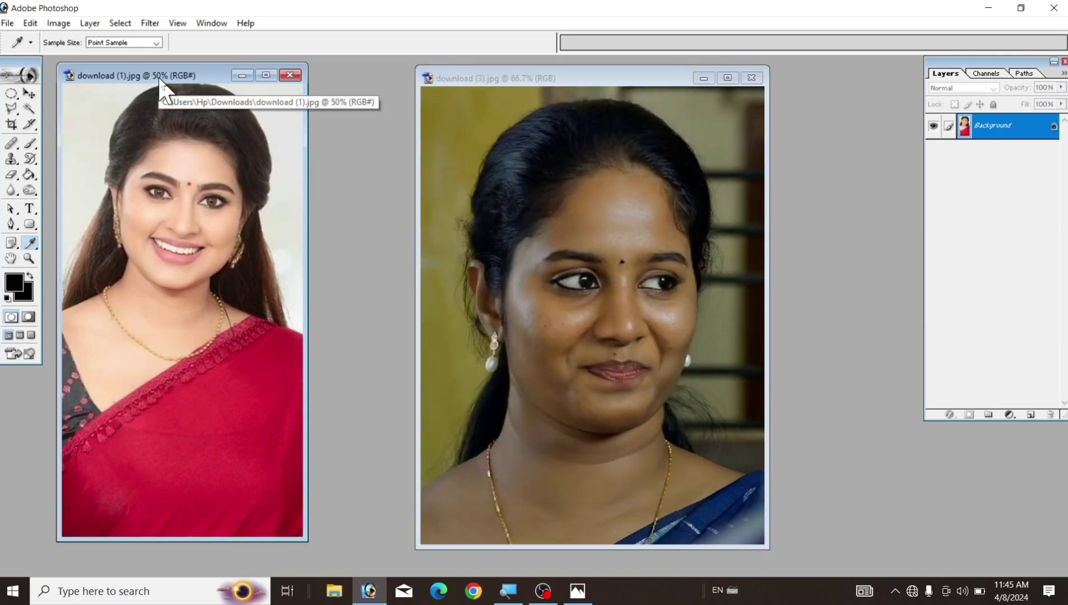
pyautogui.moveTo(159, 79); pyautogui.dragTo(247, 85)
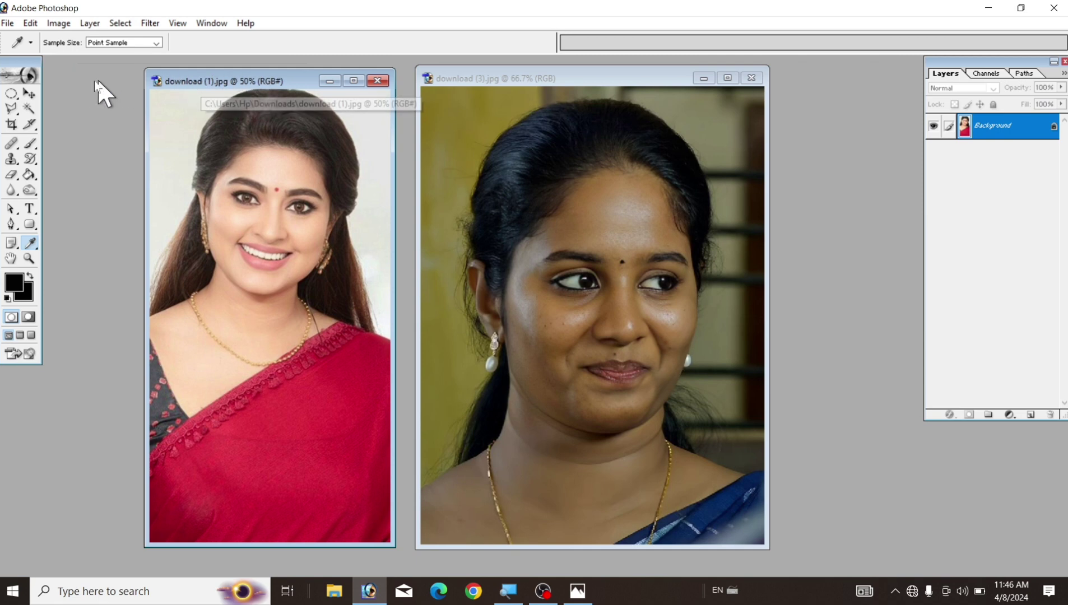
# - Sample the reference woman's peach cheek tone with the Eyedropper, then close download (1).jpg
pyautogui.click(32, 91)
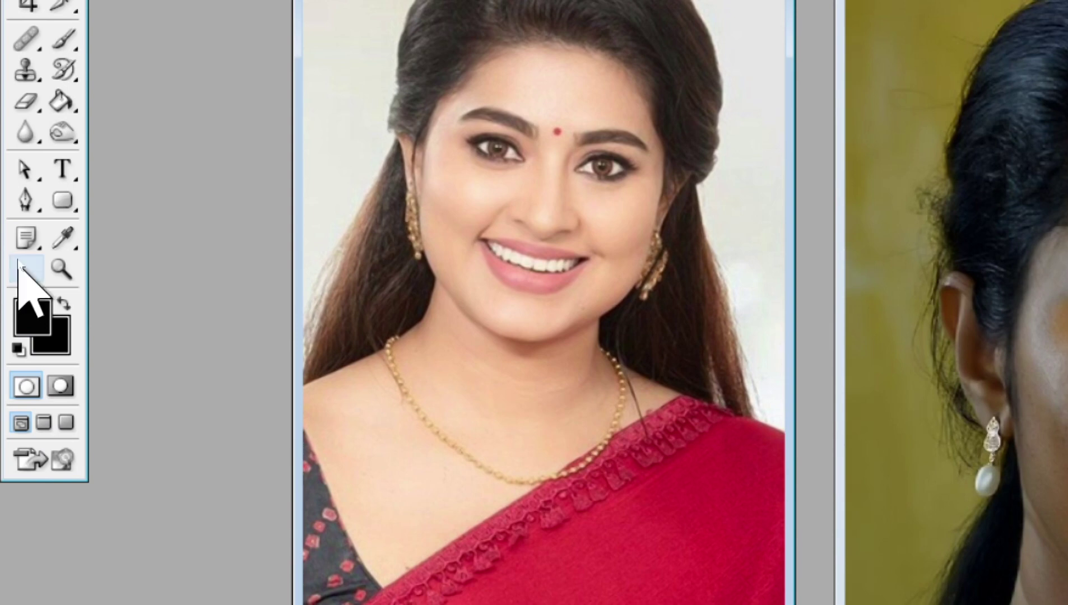
pyautogui.click(56, 244)
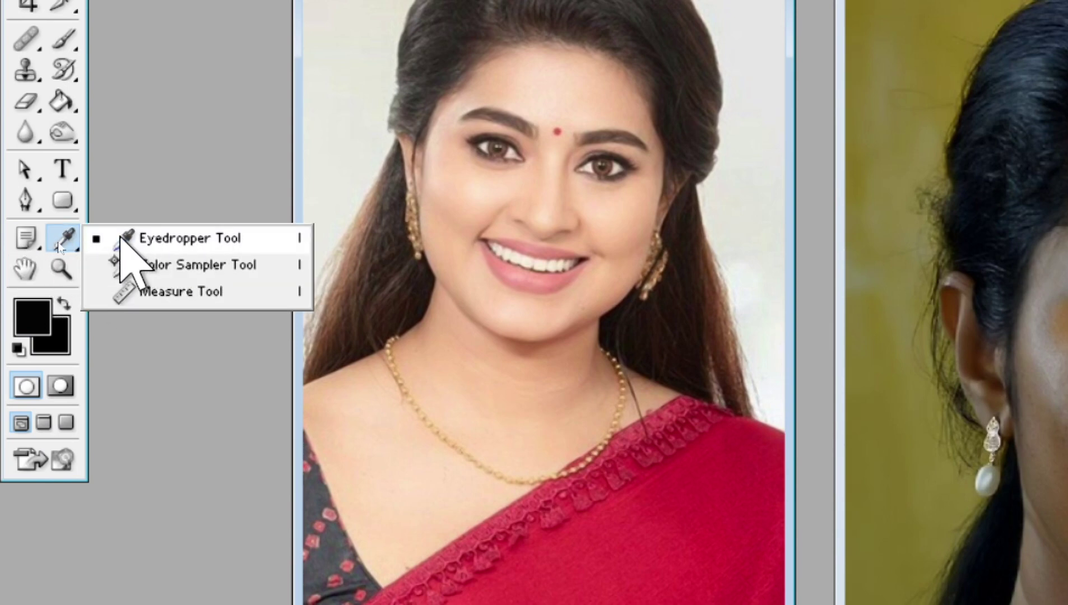
pyautogui.click(187, 239)
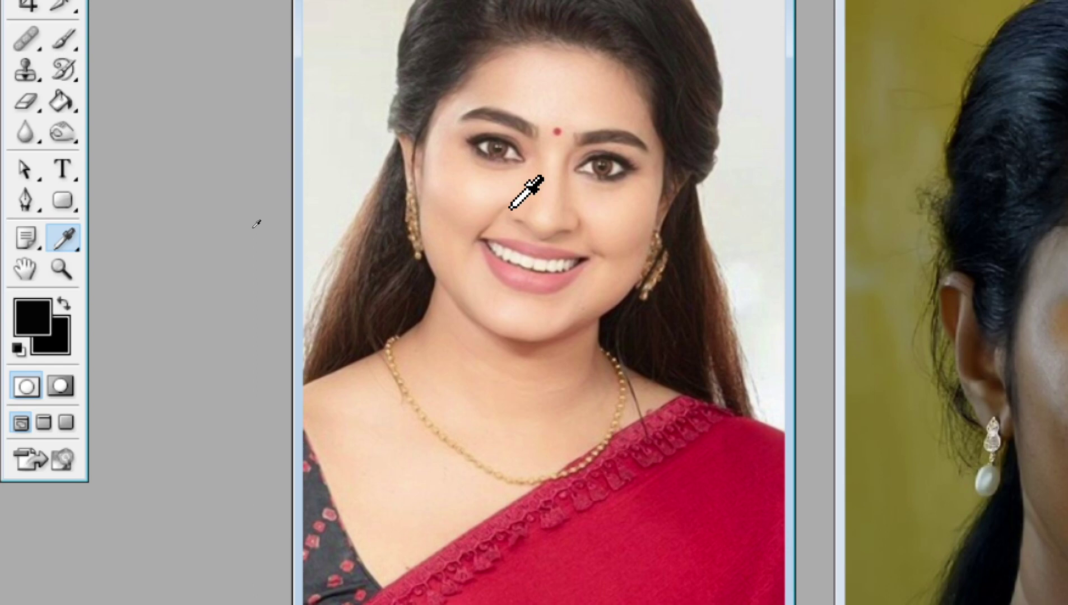
pyautogui.click(460, 194)
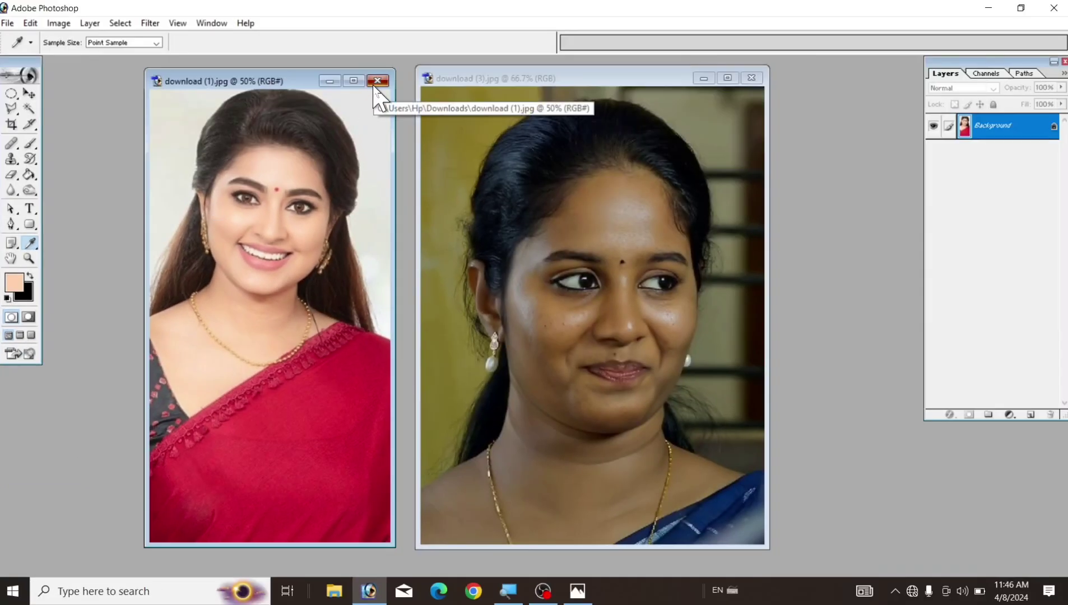
pyautogui.click(378, 81)
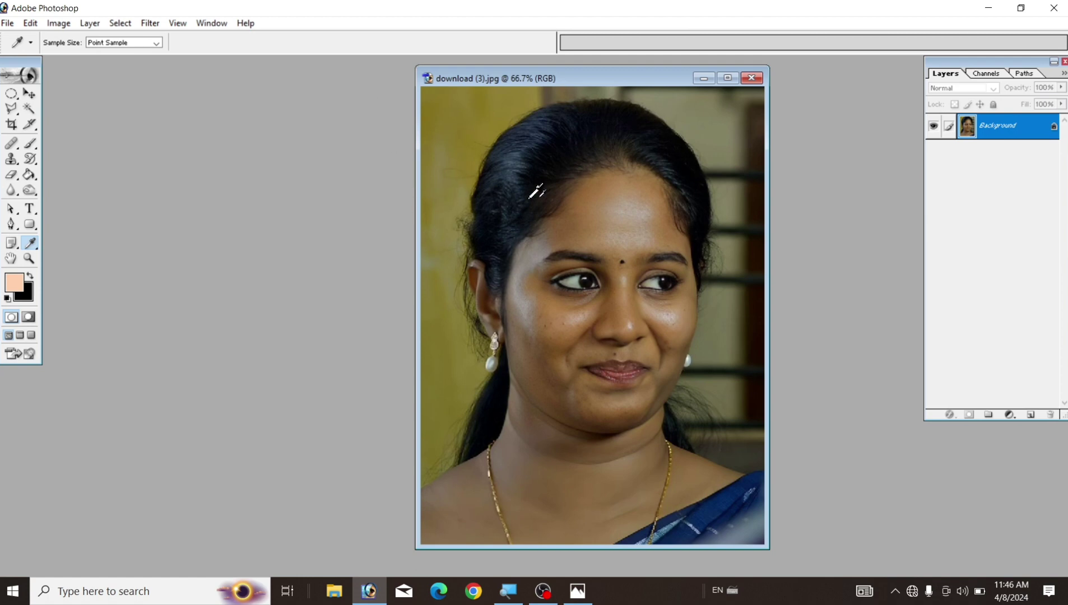
# - Move the download (3).jpg window left of centre, beside the layers list
pyautogui.moveTo(571, 78); pyautogui.dragTo(477, 82)
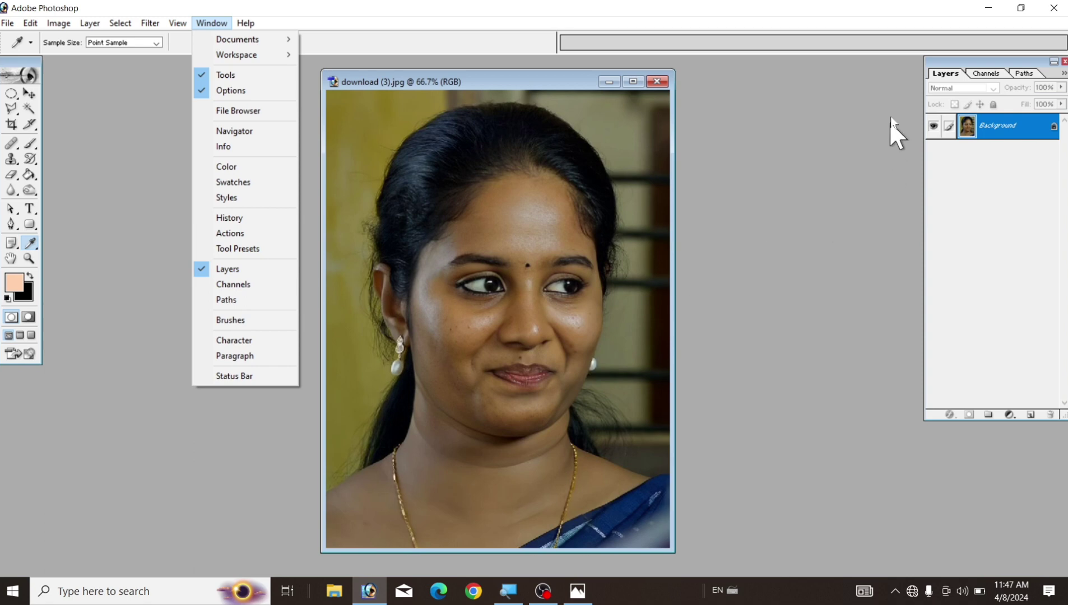
pyautogui.click(830, 206)
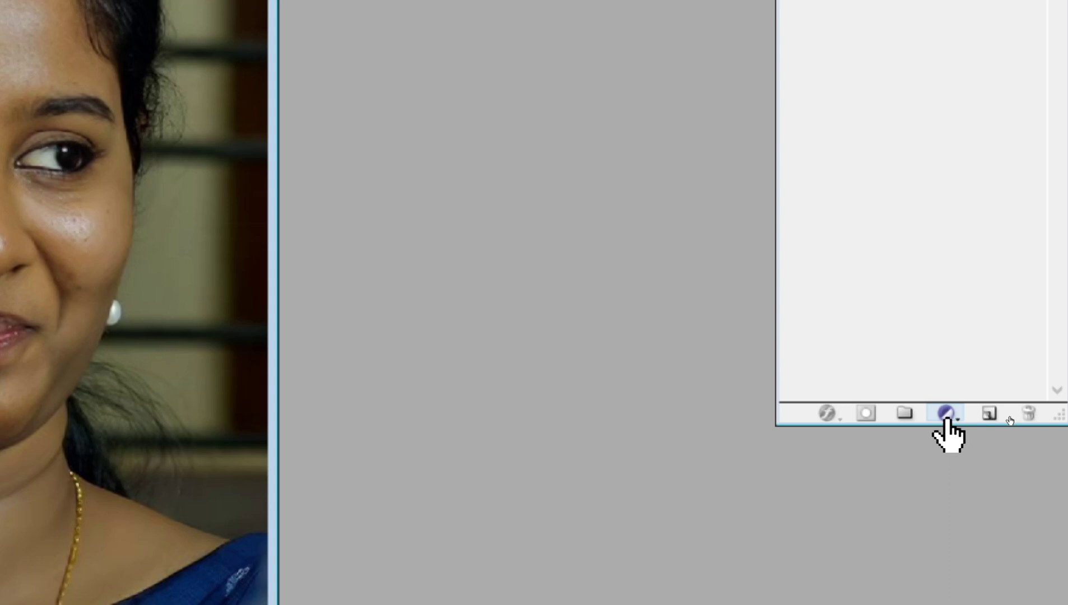
# - Add a Solid Color fill layer using the sampled peach colour
pyautogui.click(946, 413)
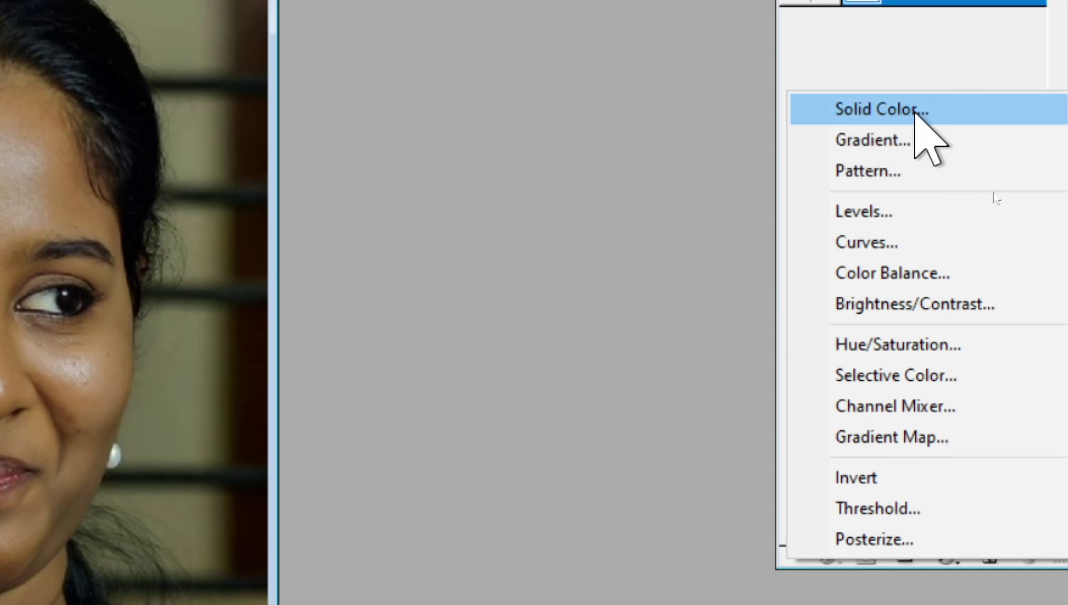
pyautogui.click(915, 111)
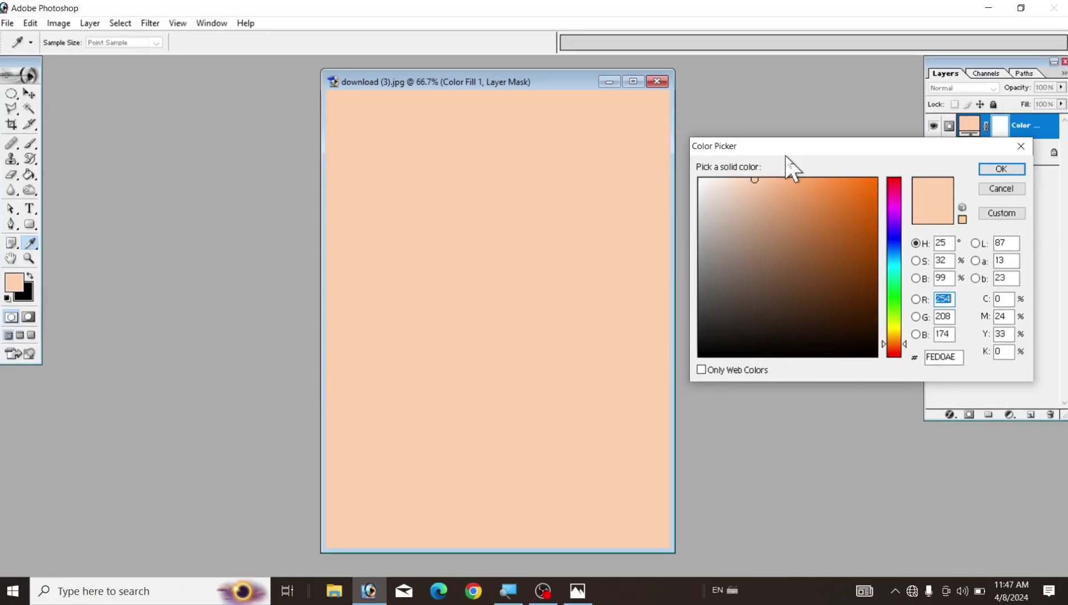
pyautogui.click(1001, 170)
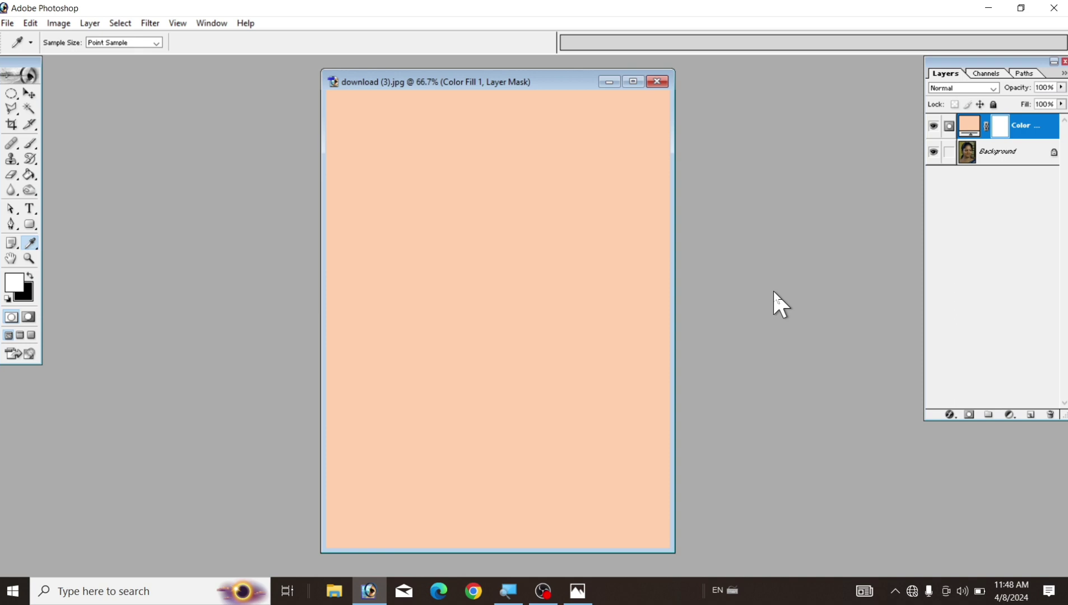
# - Invert the fill layer's mask to black and select the Brush Tool in Normal mode
pyautogui.hotkey('ctrl', 'i')
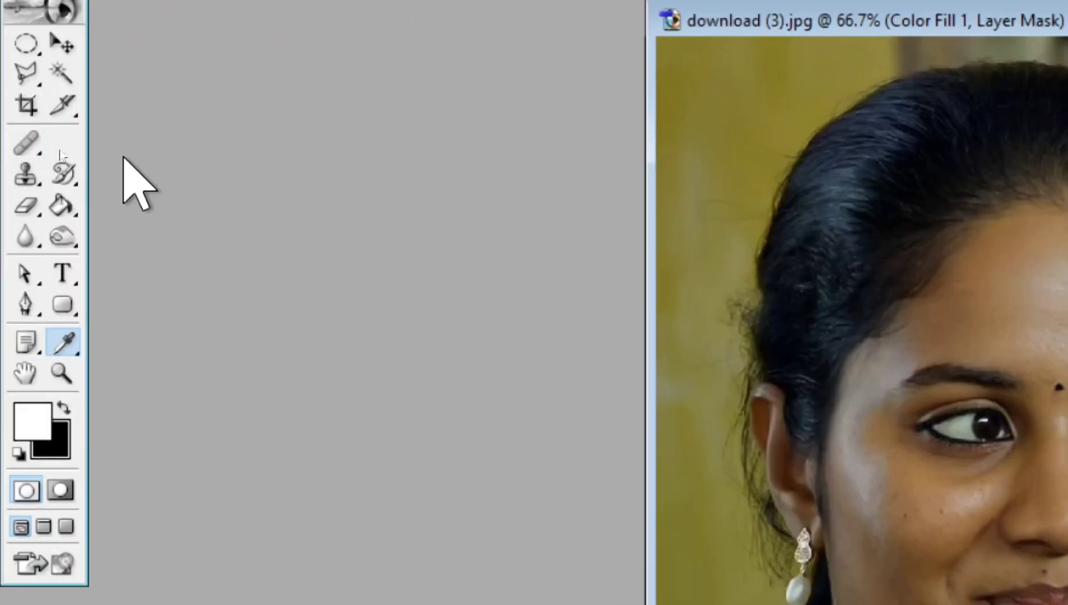
pyautogui.click(65, 143)
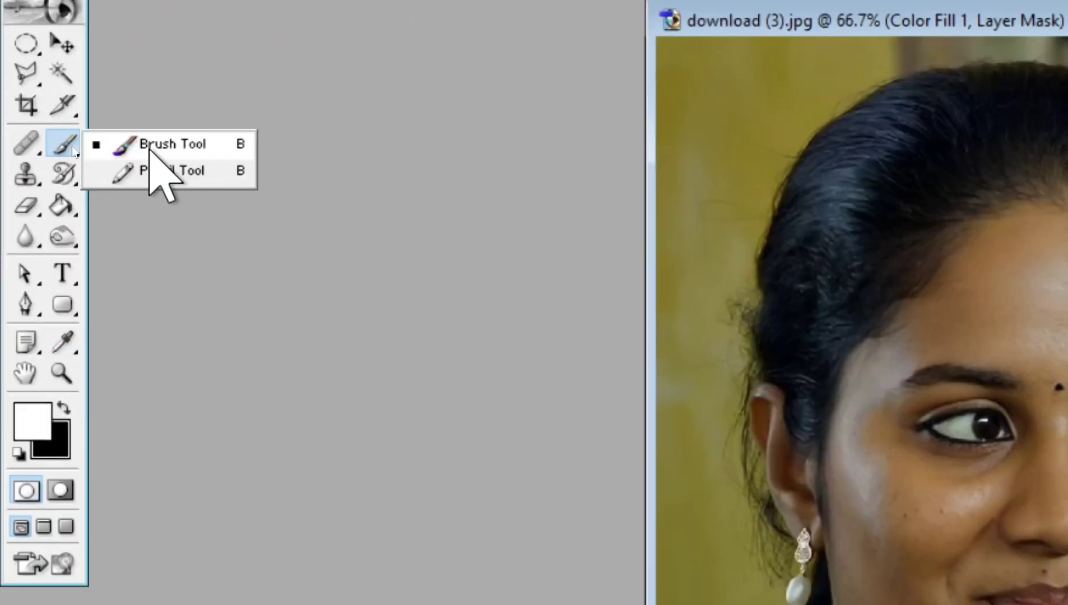
pyautogui.click(140, 147)
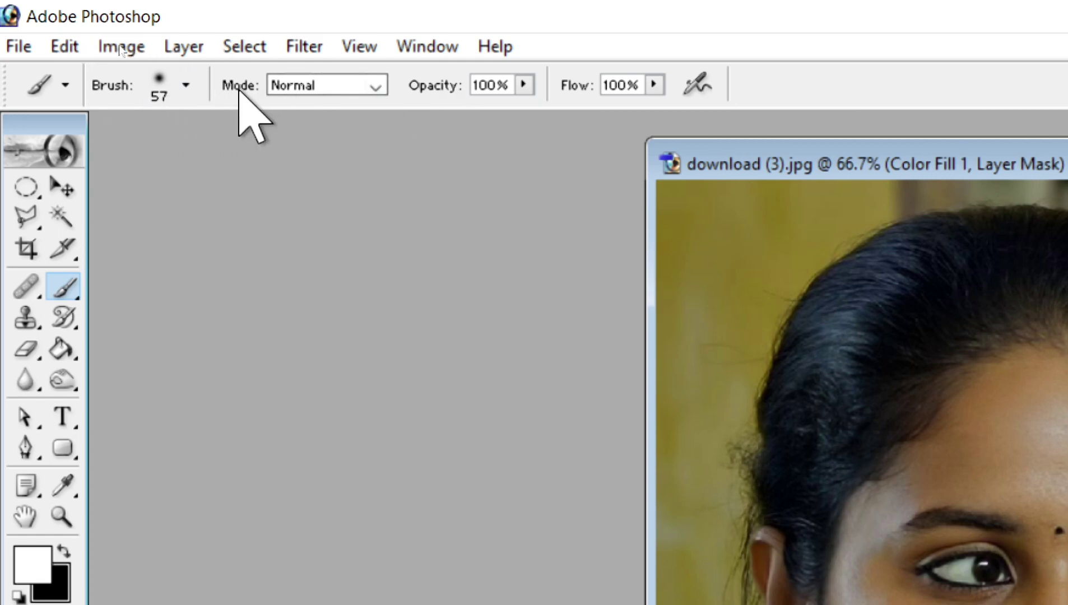
pyautogui.click(334, 86)
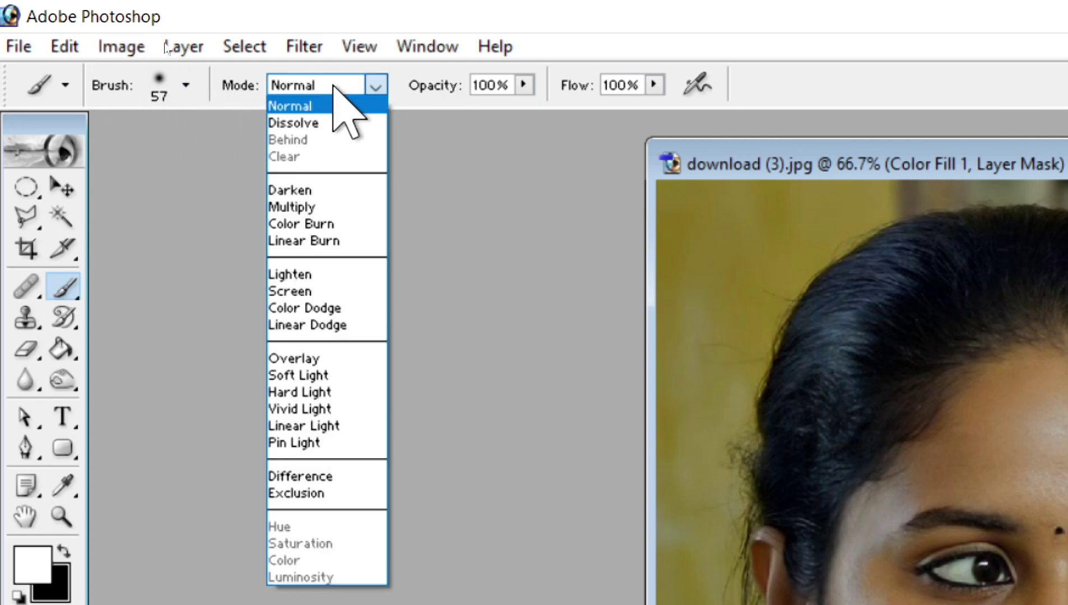
pyautogui.click(290, 106)
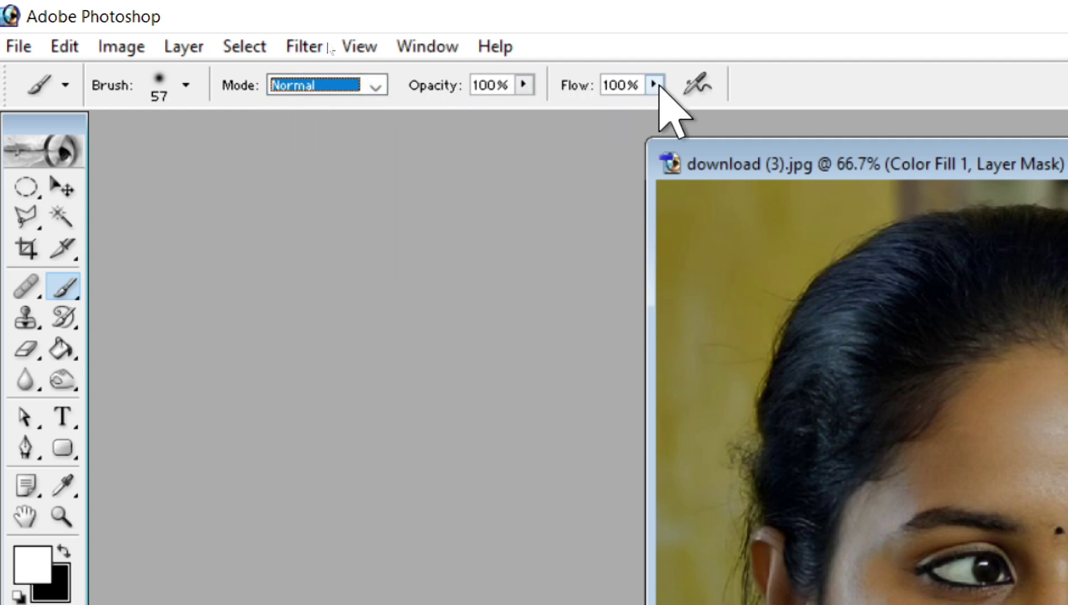
# - Choose the Soft Round 13-pixel tip from the brush preset picker
pyautogui.click(187, 87)
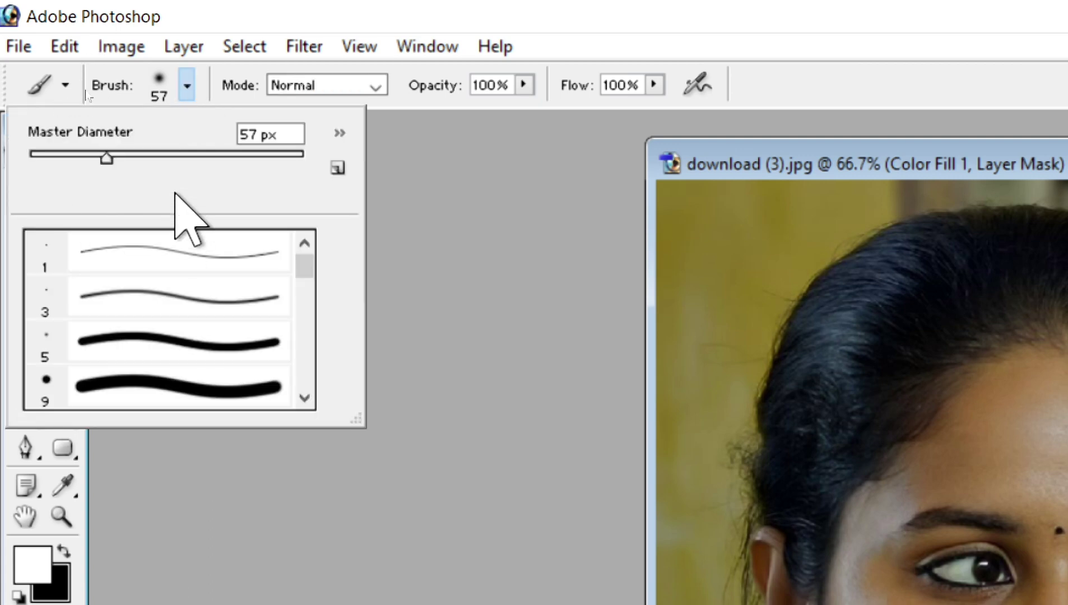
pyautogui.scroll(-2, 148, 353)
pyautogui.scroll(-2, 149, 362)
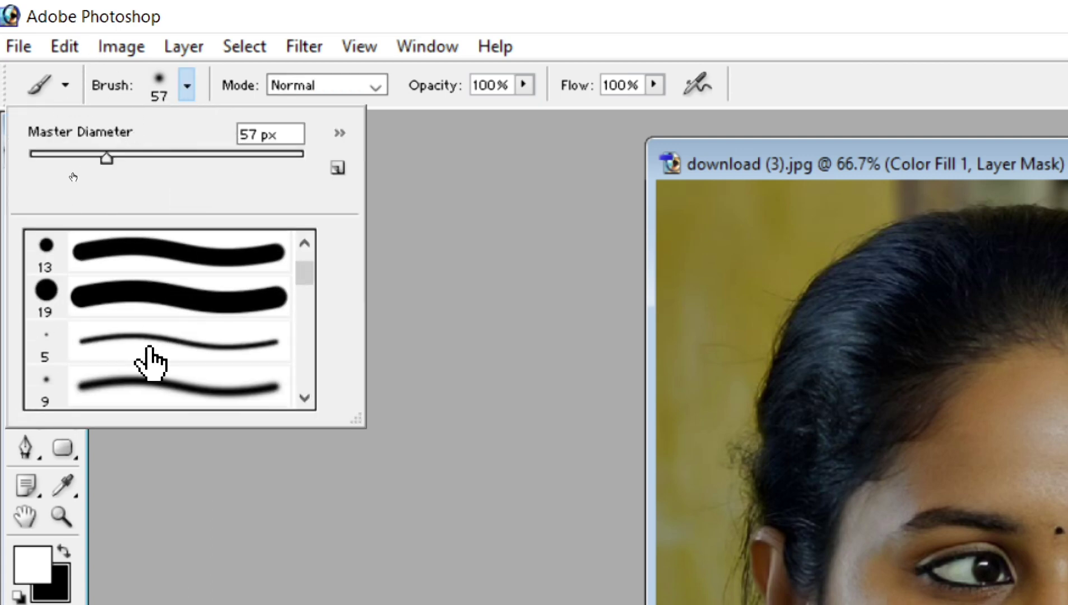
pyautogui.scroll(-1, 148, 362)
pyautogui.scroll(-2, 149, 361)
pyautogui.scroll(-1, 149, 362)
pyautogui.scroll(-1, 149, 353)
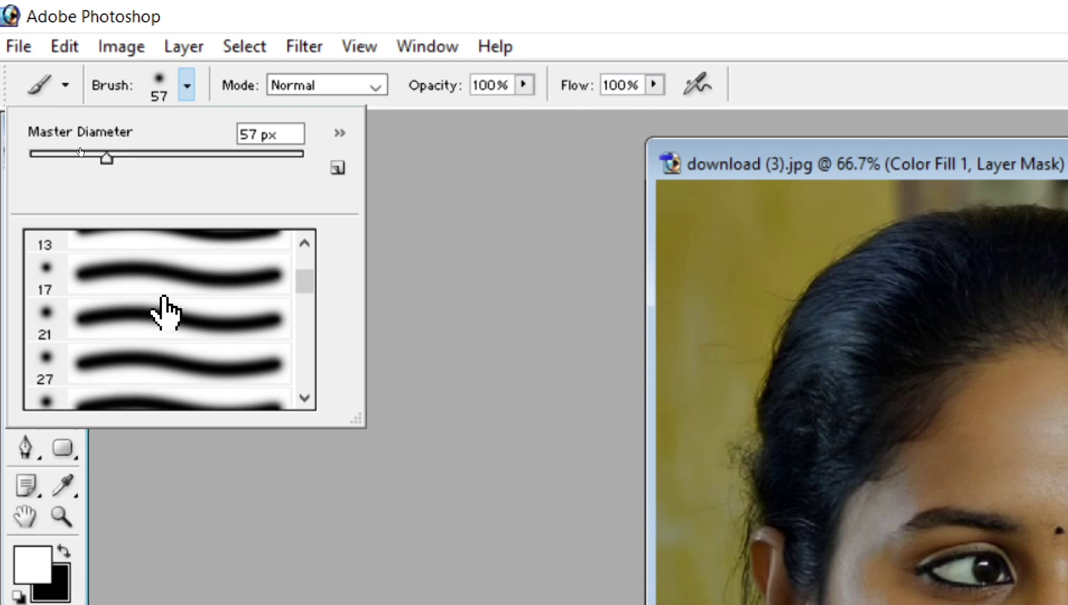
pyautogui.scroll(1, 164, 312)
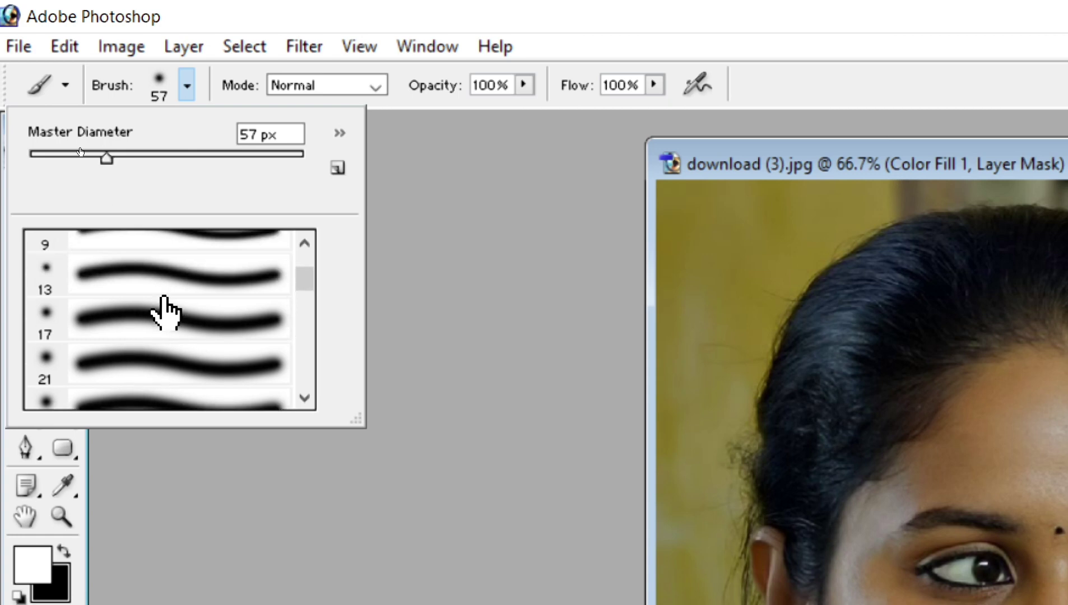
pyautogui.click(102, 290)
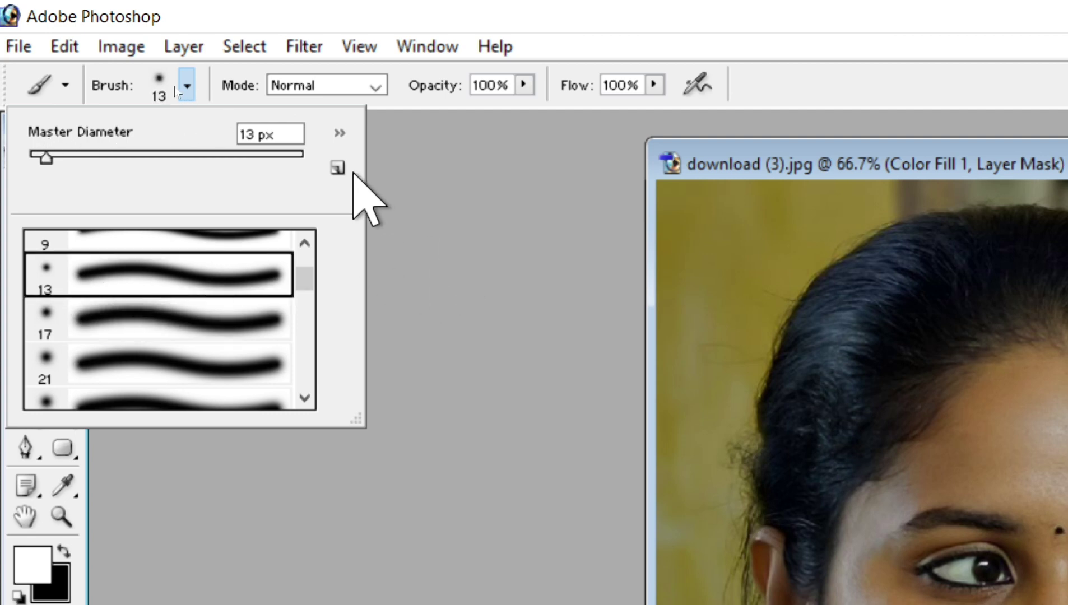
pyautogui.click(437, 171)
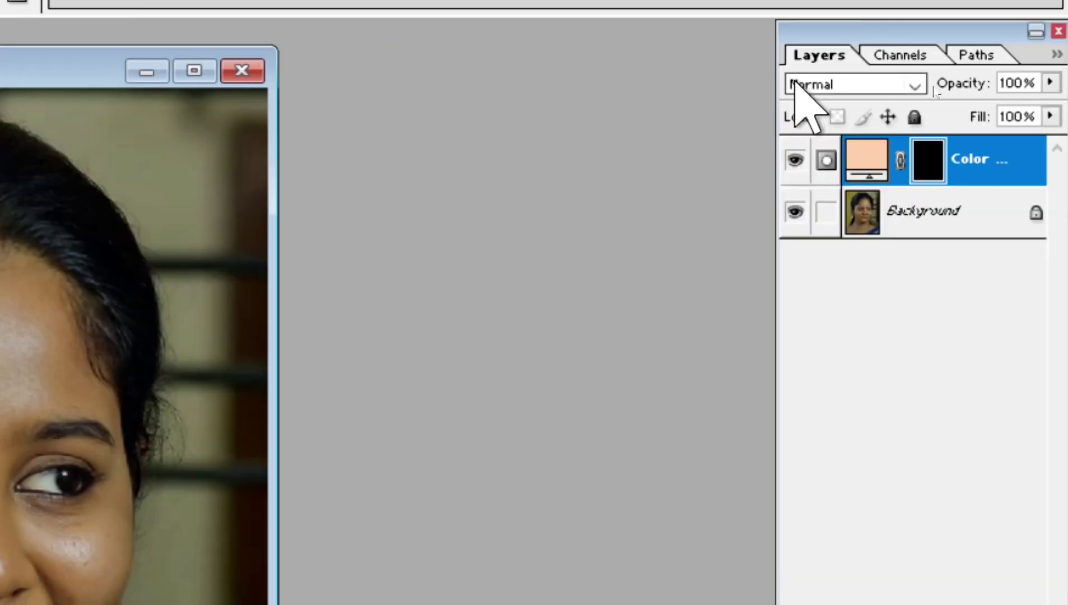
# - Set the Color Fill layer to Soft Light, then maximize the document and zoom to 200%
pyautogui.click(847, 89)
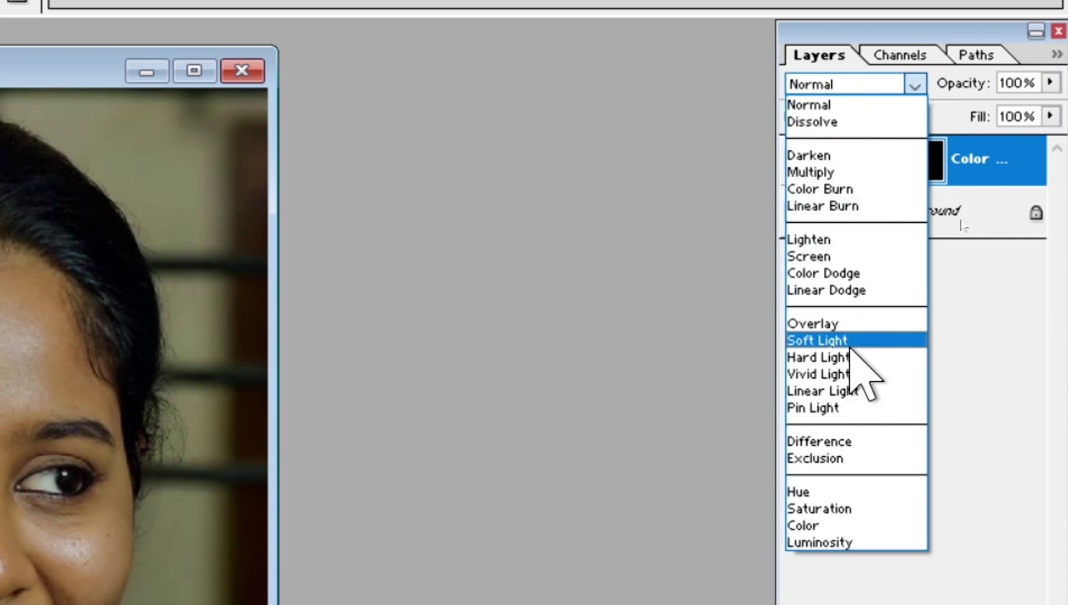
pyautogui.click(791, 342)
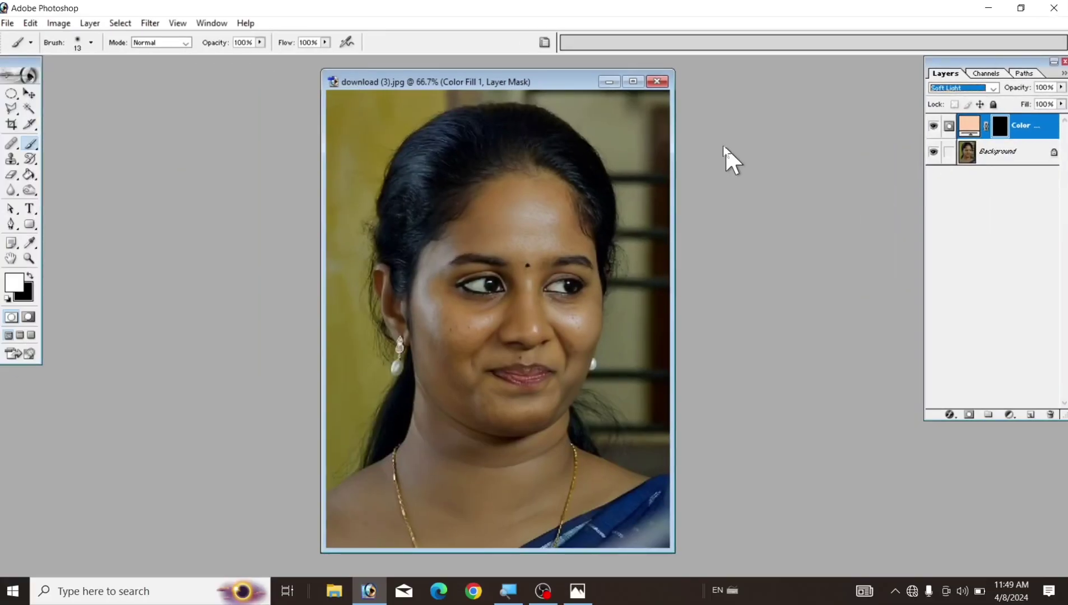
pyautogui.click(633, 81)
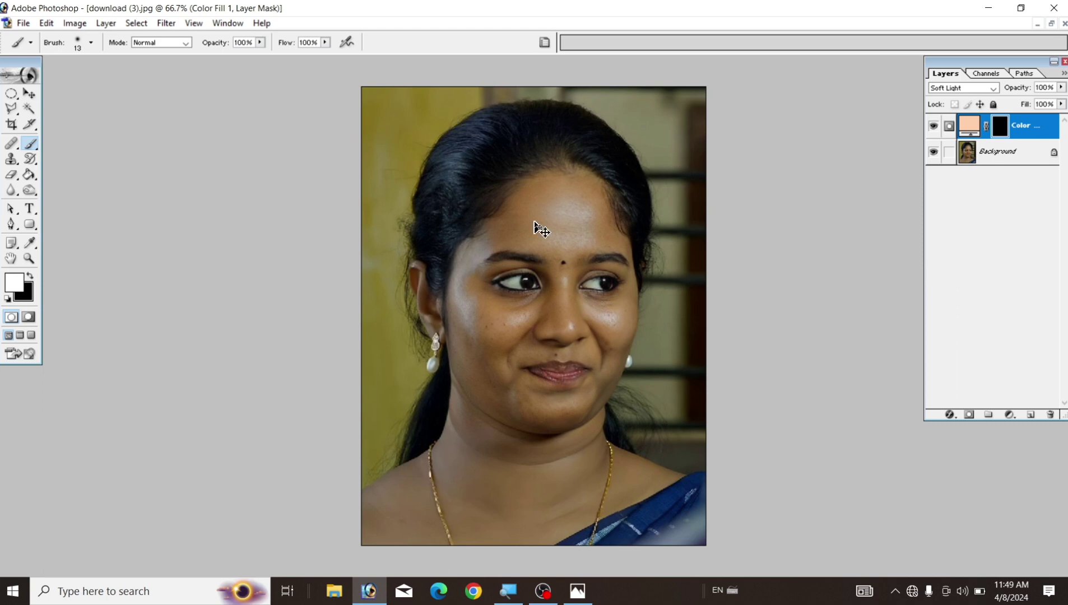
pyautogui.hotkey('ctrl', '+')
pyautogui.hotkey('ctrl', '+')
pyautogui.scroll(3, 535, 222)
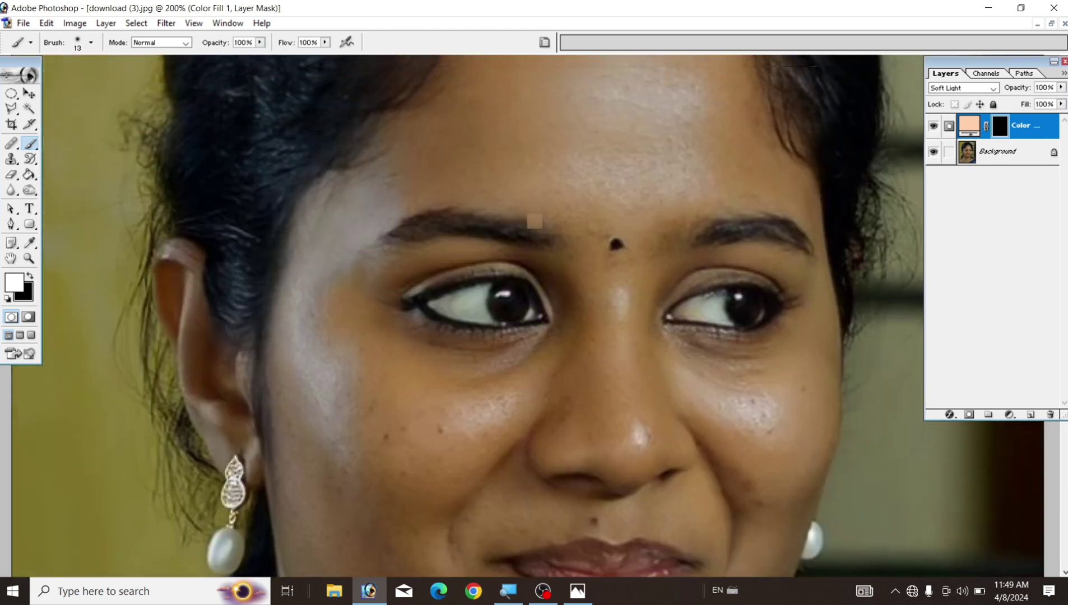
pyautogui.scroll(3, 536, 222)
pyautogui.scroll(2, 536, 223)
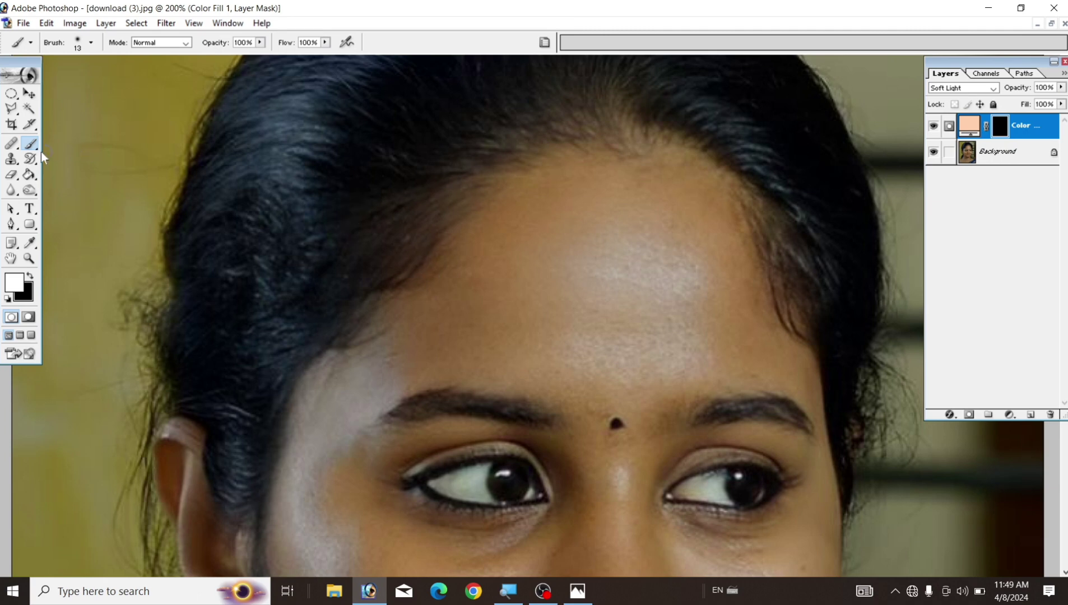
# - Raise the brush Master Diameter to 56 px from the canvas brush picker
pyautogui.rightClick(497, 227)
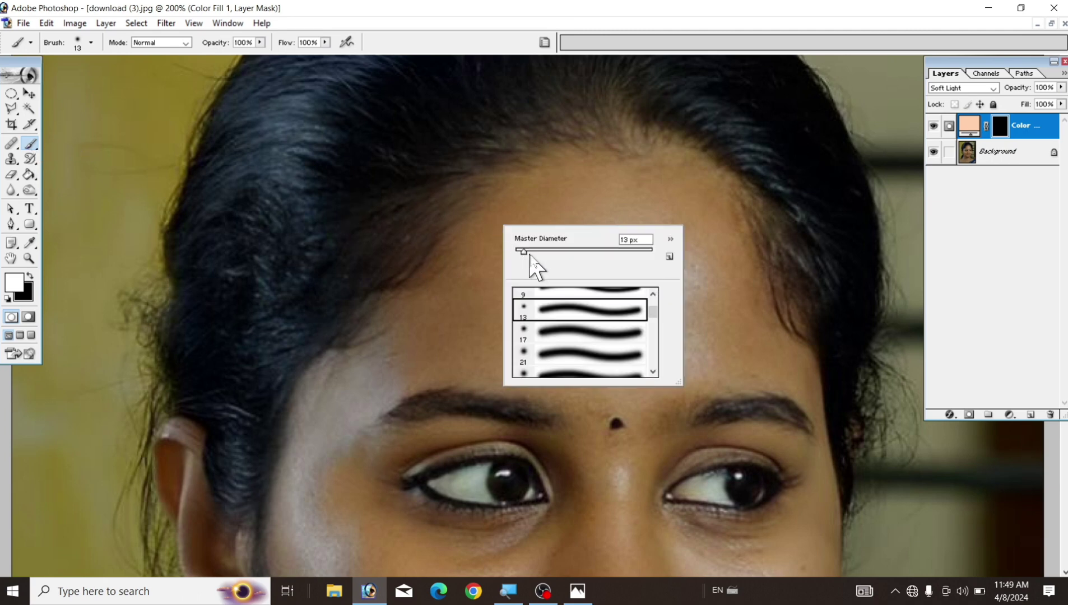
pyautogui.moveTo(540, 250); pyautogui.dragTo(554, 255)
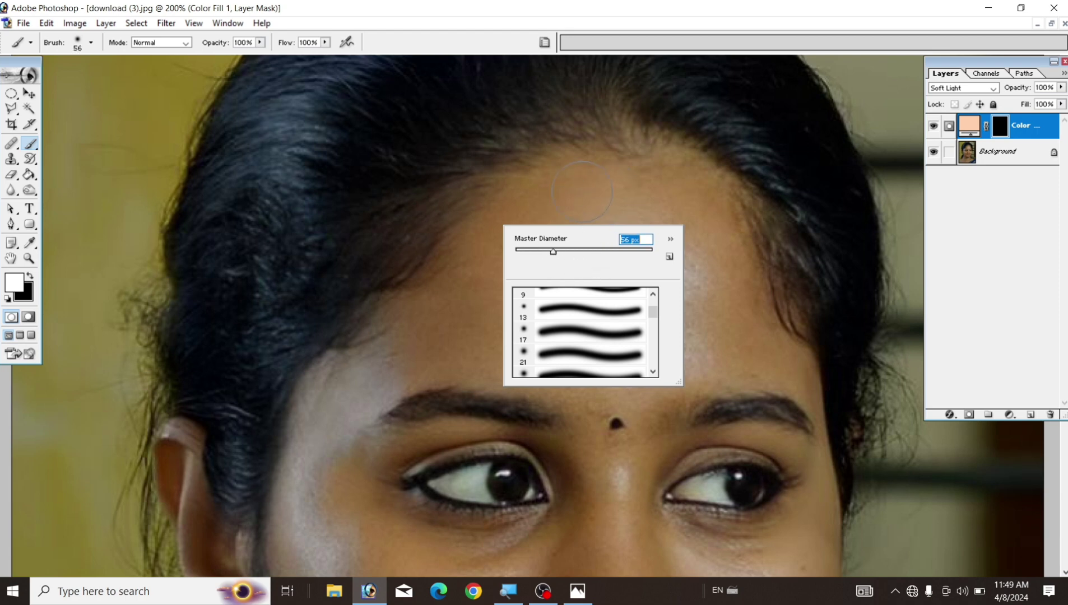
pyautogui.click(597, 191)
# - Paint the peach tone into the mask over forehead, temple and left cheek, undoing the ear stroke
pyautogui.moveTo(595, 180)
pyautogui.mouseDown()
pyautogui.moveTo(551, 242)
pyautogui.moveTo(675, 226)
pyautogui.moveTo(465, 235)
pyautogui.moveTo(603, 329)
pyautogui.moveTo(457, 259)
pyautogui.moveTo(605, 340)
pyautogui.moveTo(695, 358)
pyautogui.moveTo(729, 246)
pyautogui.mouseUp()
pyautogui.moveTo(435, 324)
pyautogui.mouseDown()
pyautogui.moveTo(282, 434)
pyautogui.moveTo(303, 516)
pyautogui.moveTo(393, 437)
pyautogui.moveTo(551, 399)
pyautogui.moveTo(644, 437)
pyautogui.moveTo(608, 387)
pyautogui.moveTo(807, 364)
pyautogui.moveTo(767, 289)
pyautogui.mouseUp()
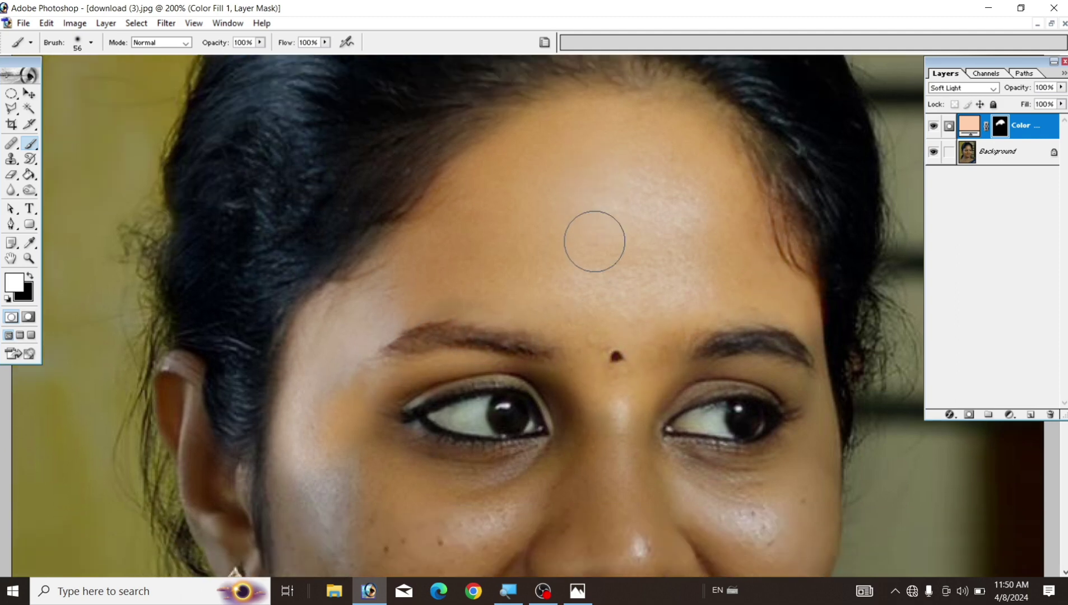
pyautogui.scroll(-3, 593, 241)
pyautogui.moveTo(353, 325)
pyautogui.mouseDown()
pyautogui.moveTo(321, 369)
pyautogui.moveTo(430, 376)
pyautogui.moveTo(314, 454)
pyautogui.moveTo(269, 359)
pyautogui.moveTo(224, 336)
pyautogui.moveTo(191, 264)
pyautogui.moveTo(185, 292)
pyautogui.mouseUp()
pyautogui.hotkey('ctrl', 'z')
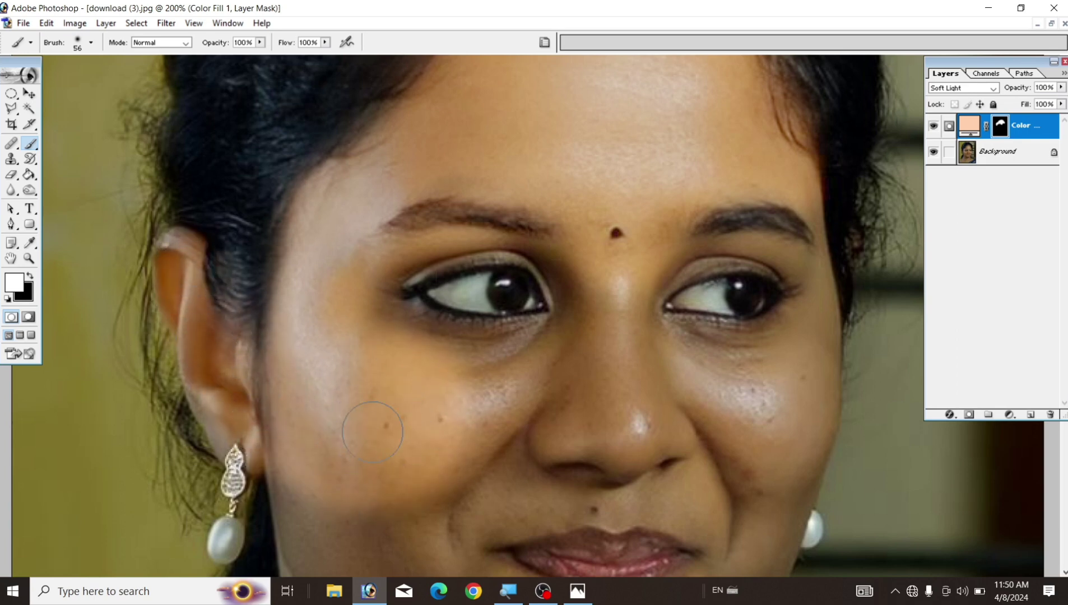
# - Paint the mask under the left eye, over the nose and right cheek, then zoom out
pyautogui.moveTo(470, 353)
pyautogui.mouseDown()
pyautogui.moveTo(560, 347)
pyautogui.moveTo(577, 280)
pyautogui.moveTo(533, 246)
pyautogui.moveTo(450, 239)
pyautogui.moveTo(401, 290)
pyautogui.mouseUp()
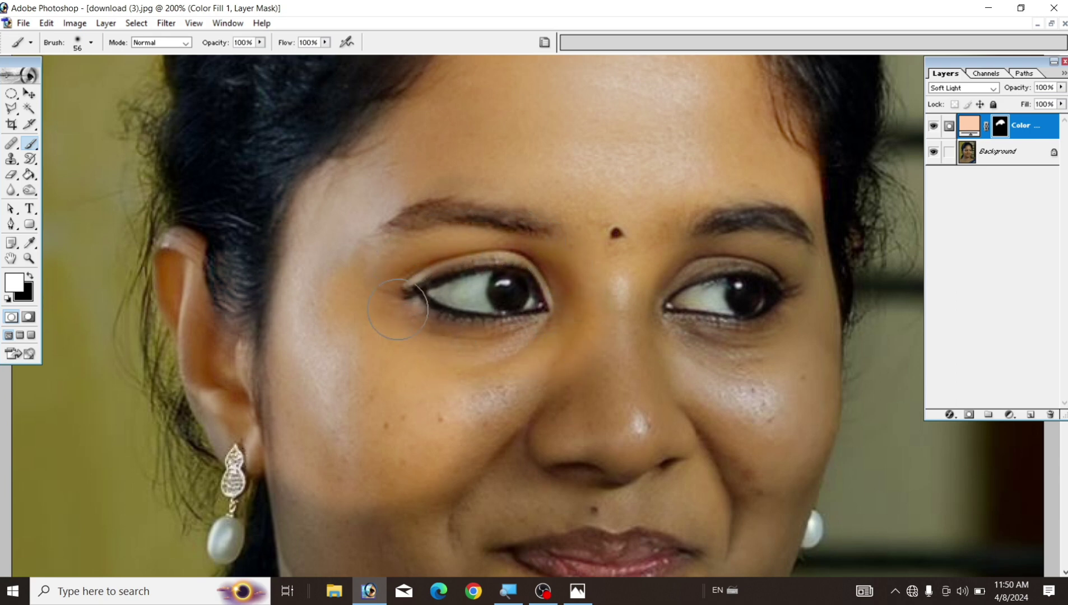
pyautogui.moveTo(640, 348)
pyautogui.mouseDown()
pyautogui.moveTo(628, 303)
pyautogui.moveTo(532, 426)
pyautogui.moveTo(672, 448)
pyautogui.moveTo(624, 391)
pyautogui.moveTo(650, 340)
pyautogui.moveTo(698, 377)
pyautogui.moveTo(699, 363)
pyautogui.moveTo(807, 336)
pyautogui.moveTo(809, 263)
pyautogui.moveTo(682, 231)
pyautogui.moveTo(790, 238)
pyautogui.mouseUp()
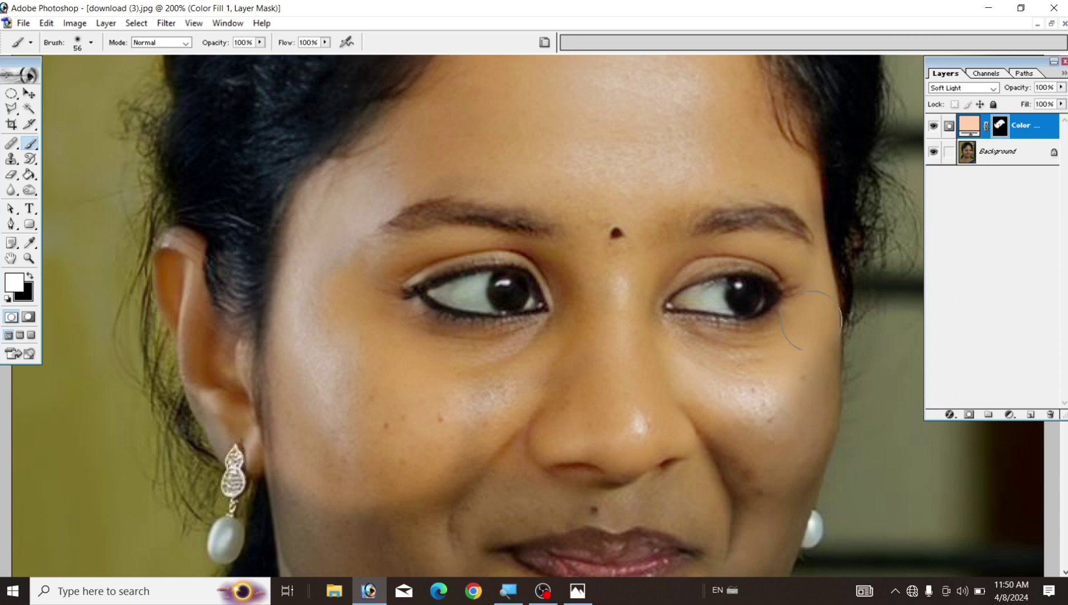
pyautogui.moveTo(811, 321)
pyautogui.mouseDown()
pyautogui.moveTo(677, 394)
pyautogui.moveTo(728, 448)
pyautogui.moveTo(794, 374)
pyautogui.moveTo(670, 415)
pyautogui.moveTo(554, 381)
pyautogui.moveTo(477, 449)
pyautogui.moveTo(334, 415)
pyautogui.moveTo(347, 462)
pyautogui.moveTo(661, 459)
pyautogui.moveTo(561, 443)
pyautogui.moveTo(672, 364)
pyautogui.moveTo(566, 432)
pyautogui.moveTo(319, 426)
pyautogui.moveTo(281, 345)
pyautogui.moveTo(364, 504)
pyautogui.moveTo(516, 532)
pyautogui.moveTo(645, 487)
pyautogui.moveTo(591, 529)
pyautogui.moveTo(729, 364)
pyautogui.mouseUp()
pyautogui.scroll(-3, 670, 414)
pyautogui.scroll(-2, 359, 460)
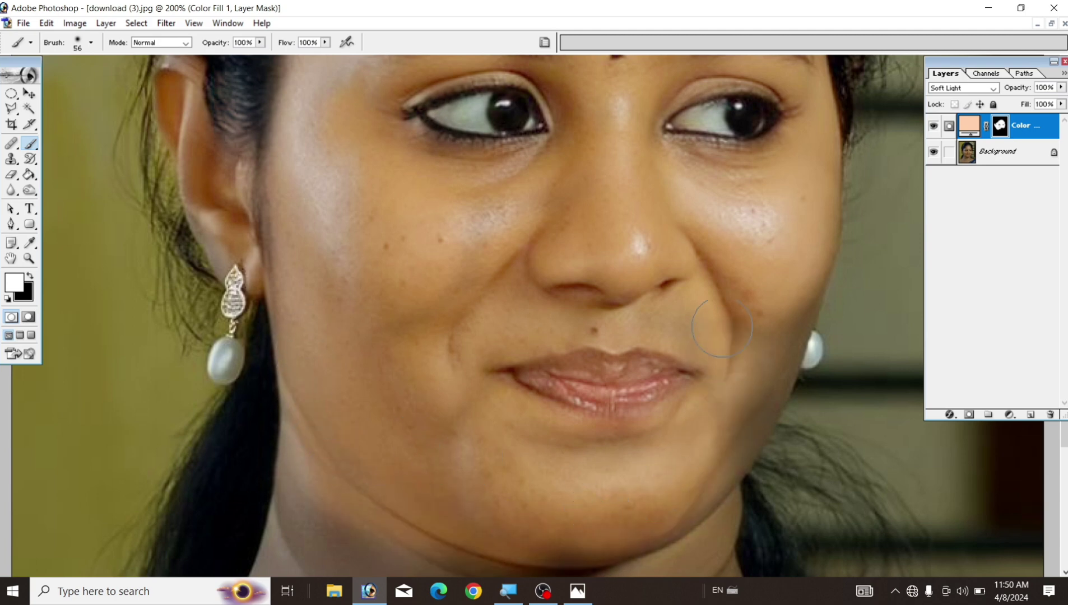
pyautogui.hotkey('ctrl', '-')
pyautogui.hotkey('ctrl', '-')
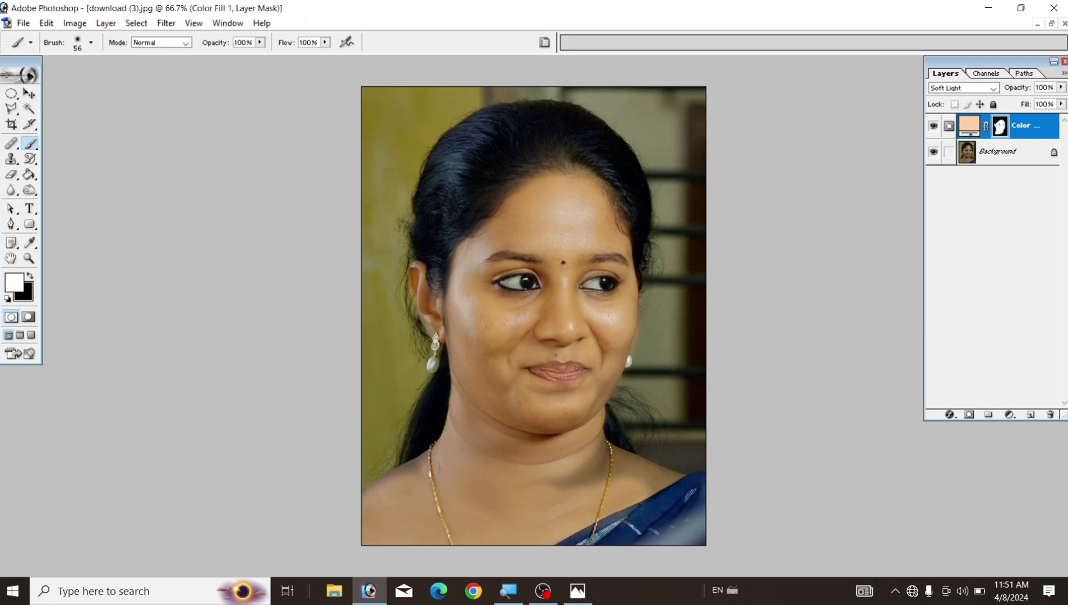
pyautogui.moveTo(405, 482); pyautogui.dragTo(390, 482)
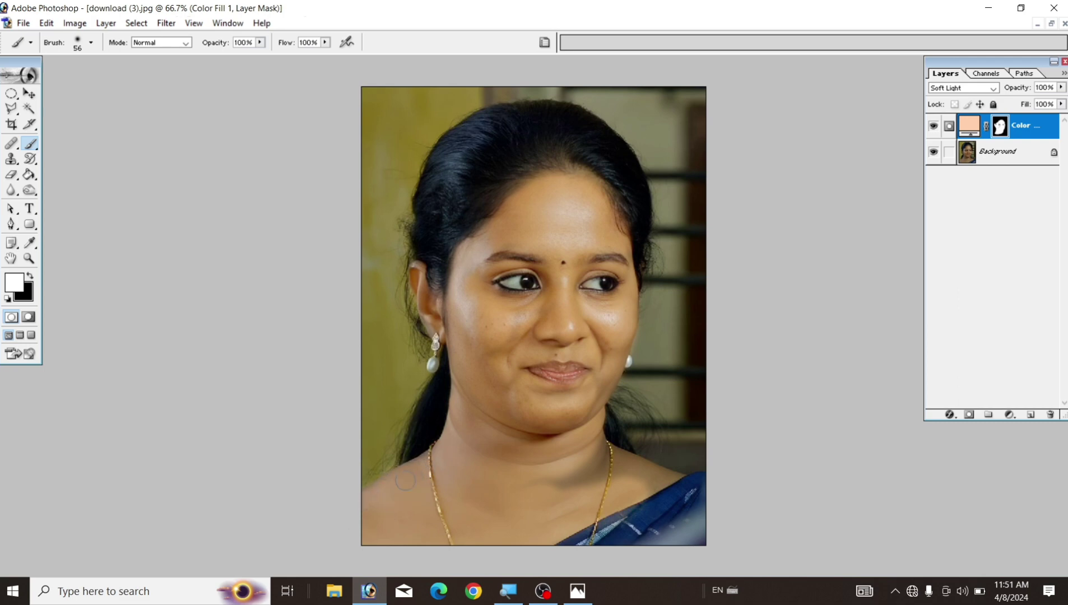
pyautogui.moveTo(513, 502)
pyautogui.mouseDown()
pyautogui.moveTo(628, 497)
pyautogui.moveTo(670, 483)
pyautogui.moveTo(627, 468)
pyautogui.moveTo(639, 457)
pyautogui.moveTo(671, 474)
pyautogui.mouseUp()
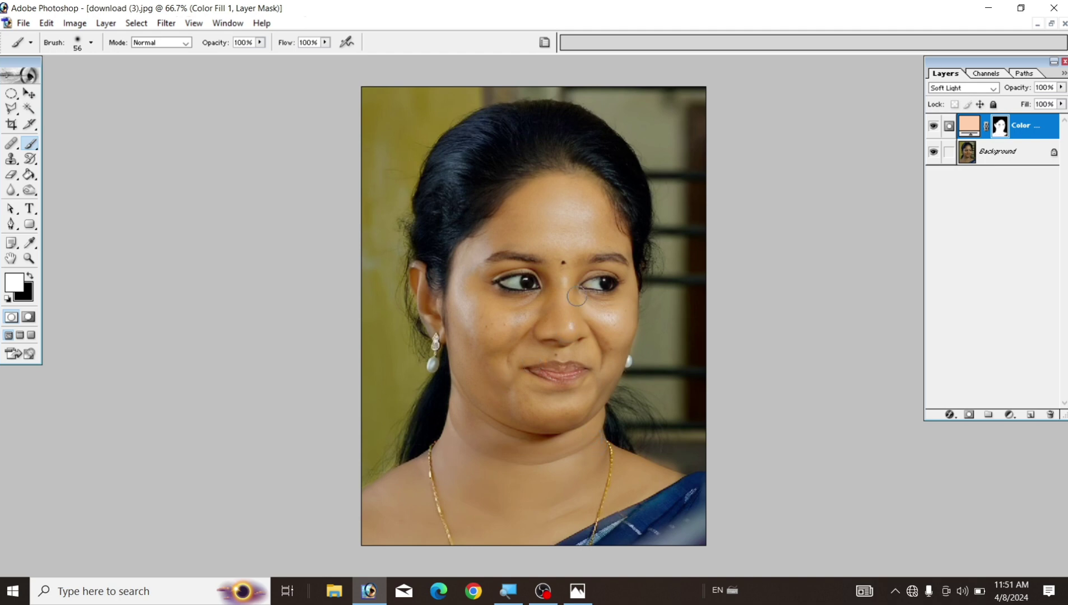
pyautogui.scroll(-1, 553, 227)
pyautogui.scroll(-1, 553, 243)
pyautogui.scroll(-2, 553, 252)
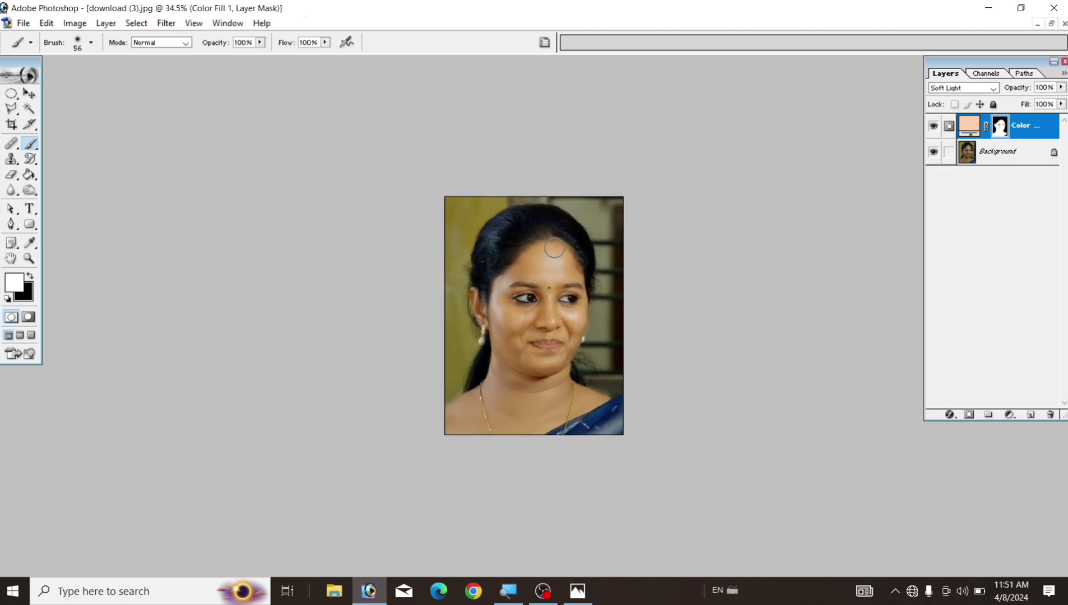
pyautogui.scroll(2, 554, 248)
pyautogui.scroll(1, 555, 249)
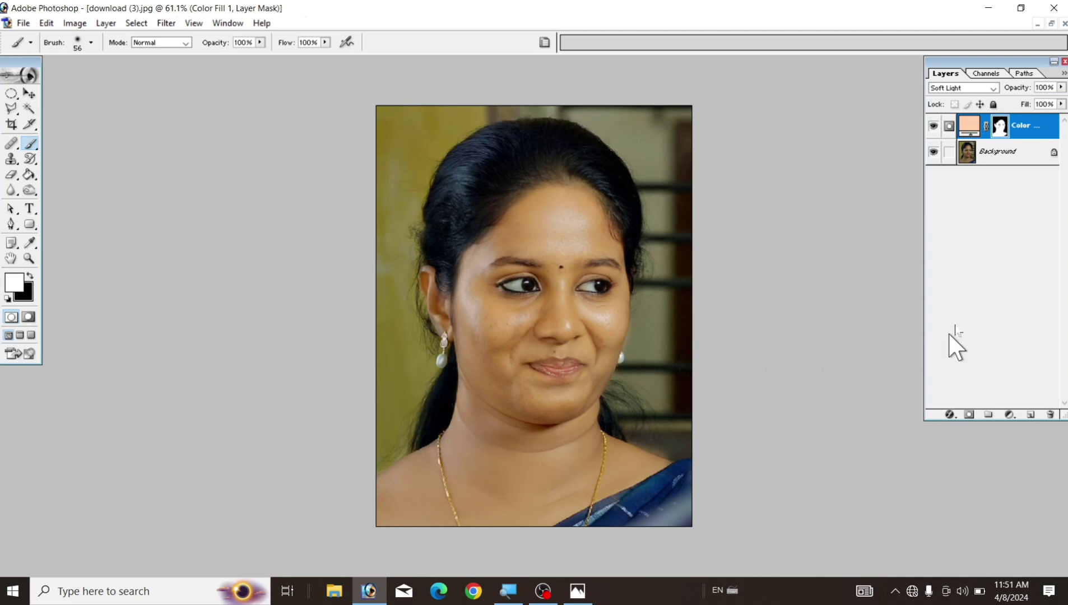
pyautogui.click(1017, 160)
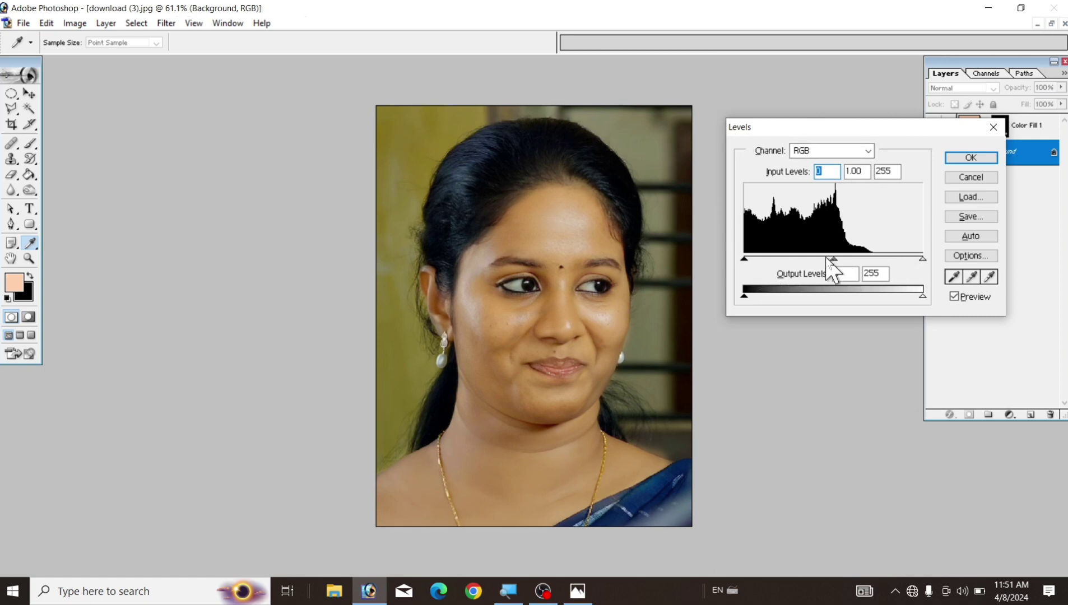
pyautogui.moveTo(923, 259); pyautogui.dragTo(901, 259)
pyautogui.moveTo(902, 257); pyautogui.dragTo(916, 256)
pyautogui.press('Return')
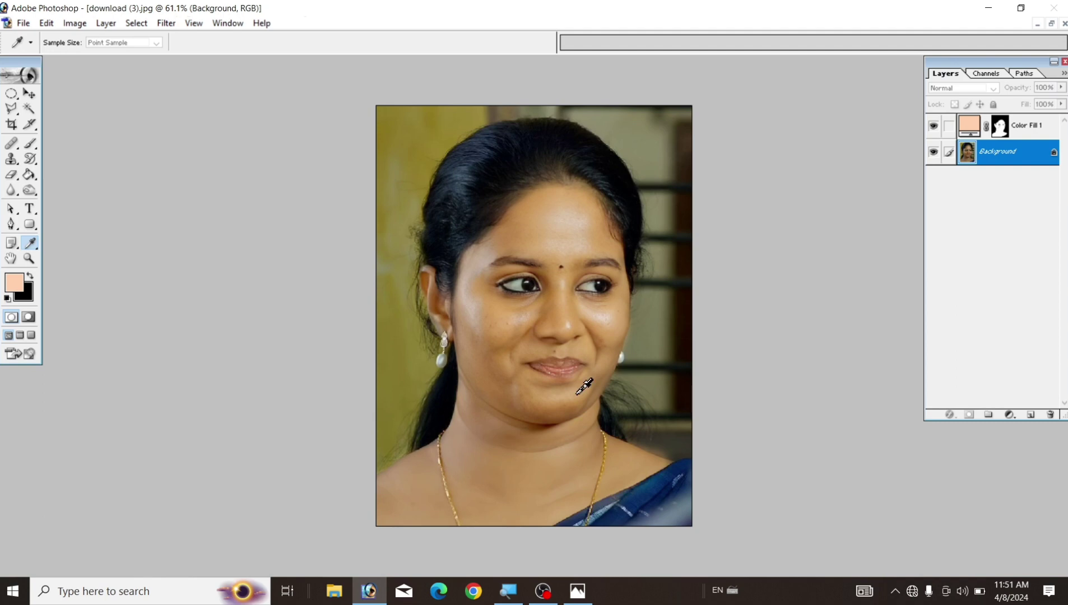
pyautogui.hotkey('ctrl', 'l')
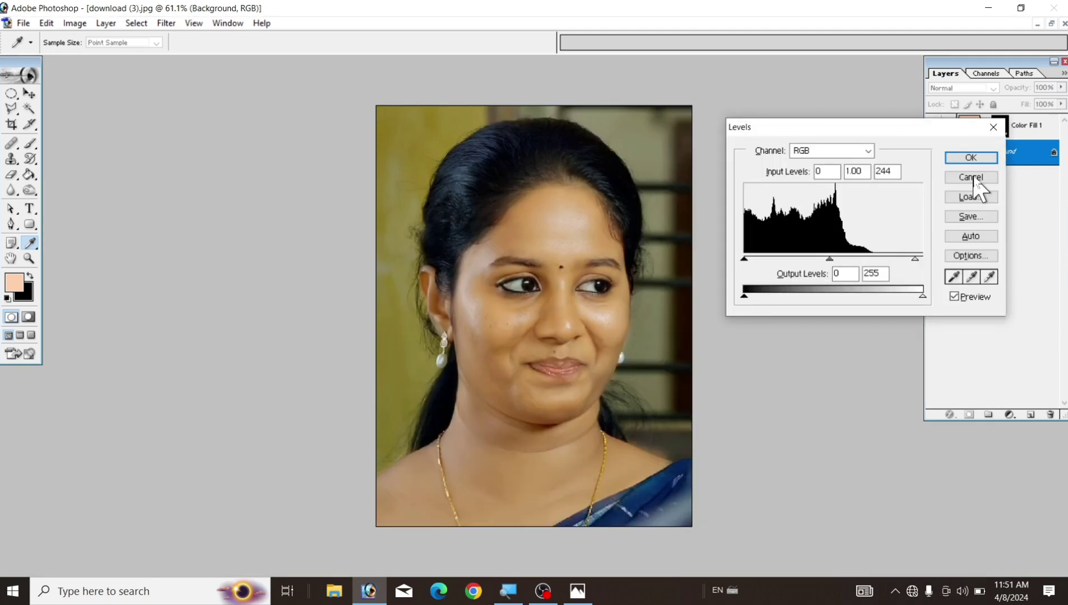
pyautogui.click(981, 160)
pyautogui.press('b')
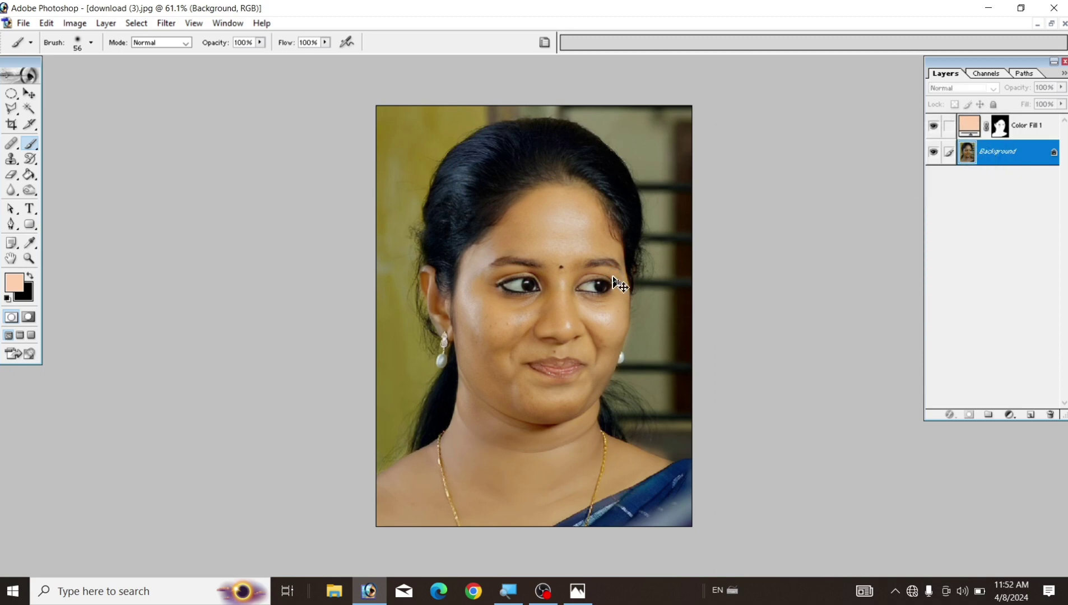
pyautogui.hotkey('ctrl', 'm')
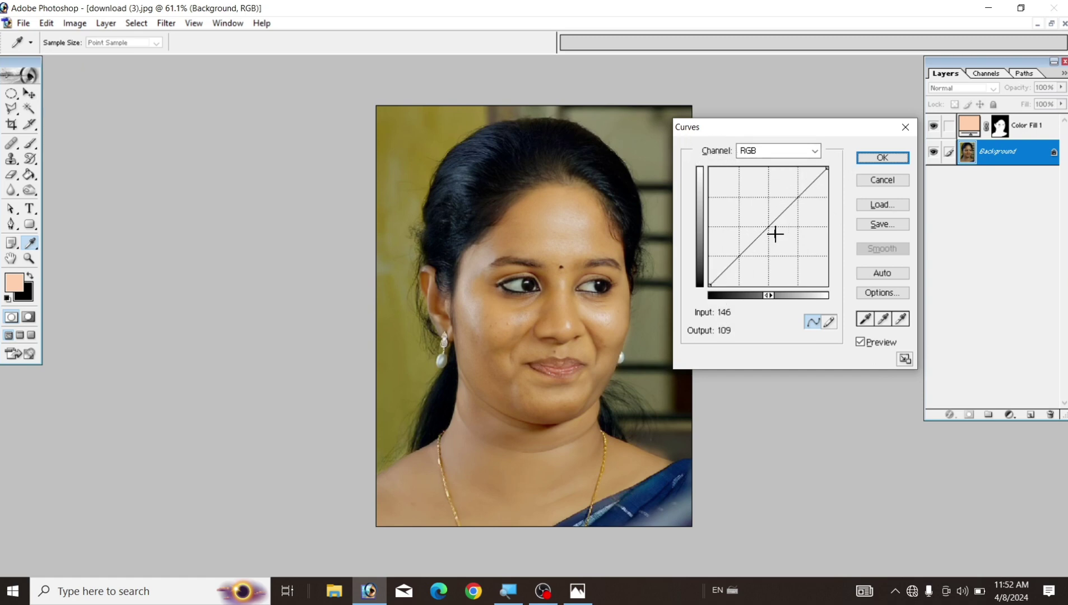
pyautogui.moveTo(762, 233); pyautogui.dragTo(762, 228)
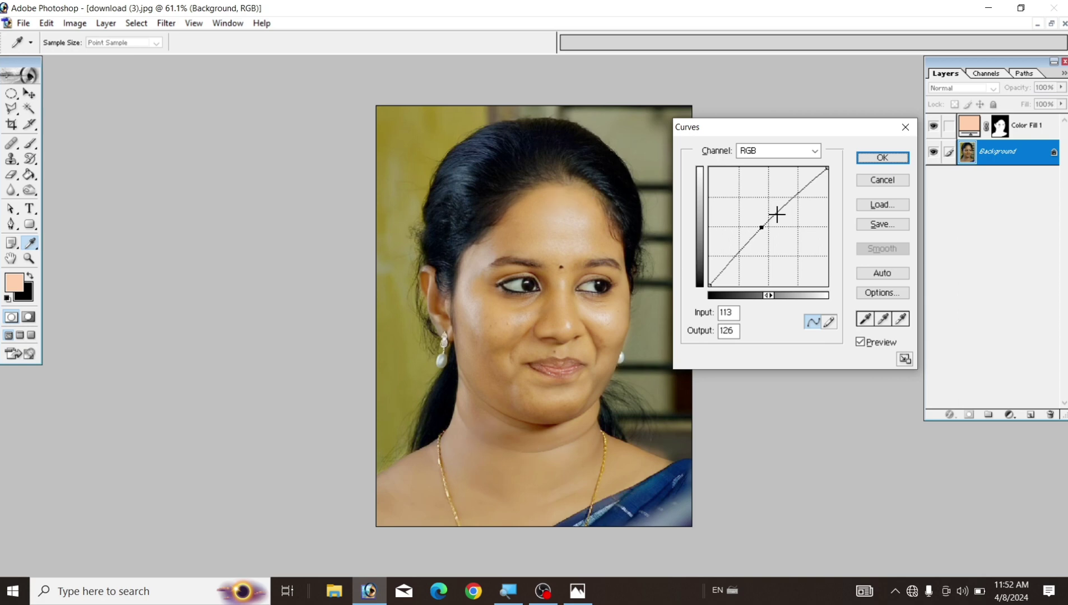
pyautogui.click(882, 180)
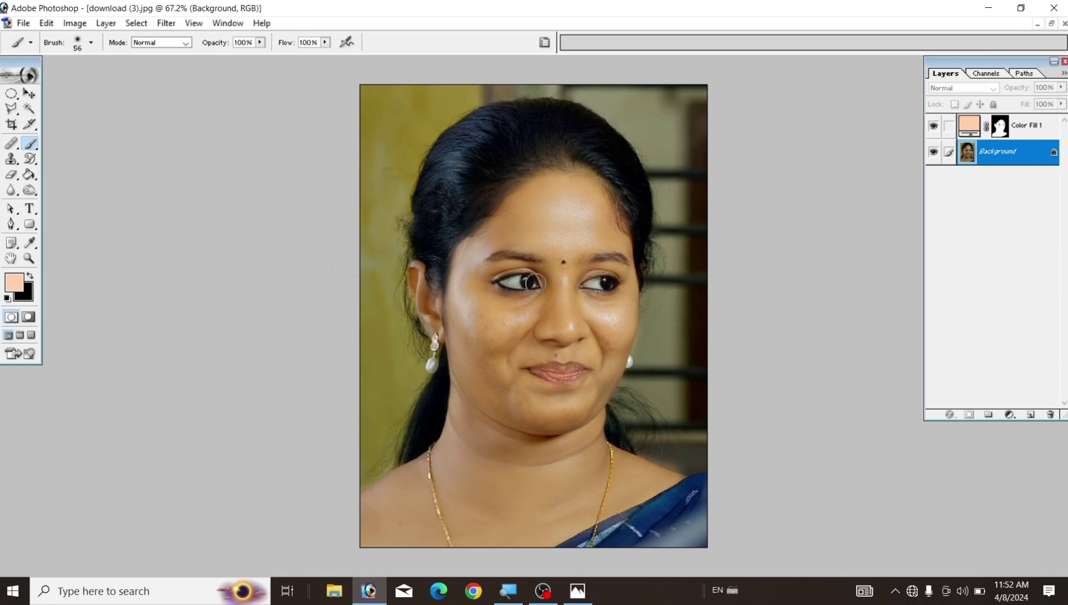
# - Save the edited portrait as a maximum-quality JPEG copy named 'jghj' in Downloads
pyautogui.click(21, 23)
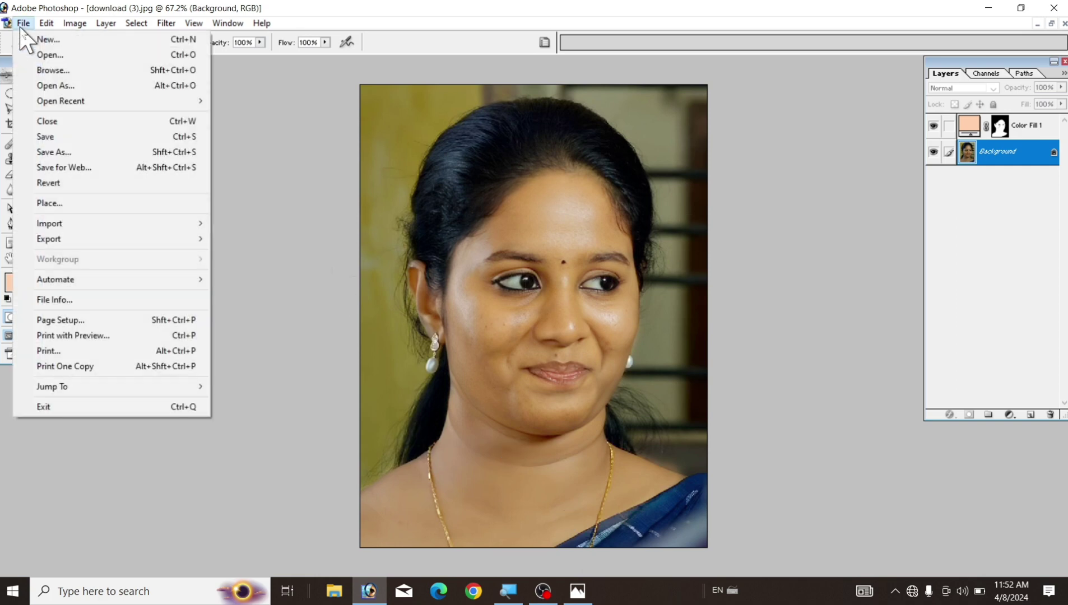
pyautogui.click(51, 150)
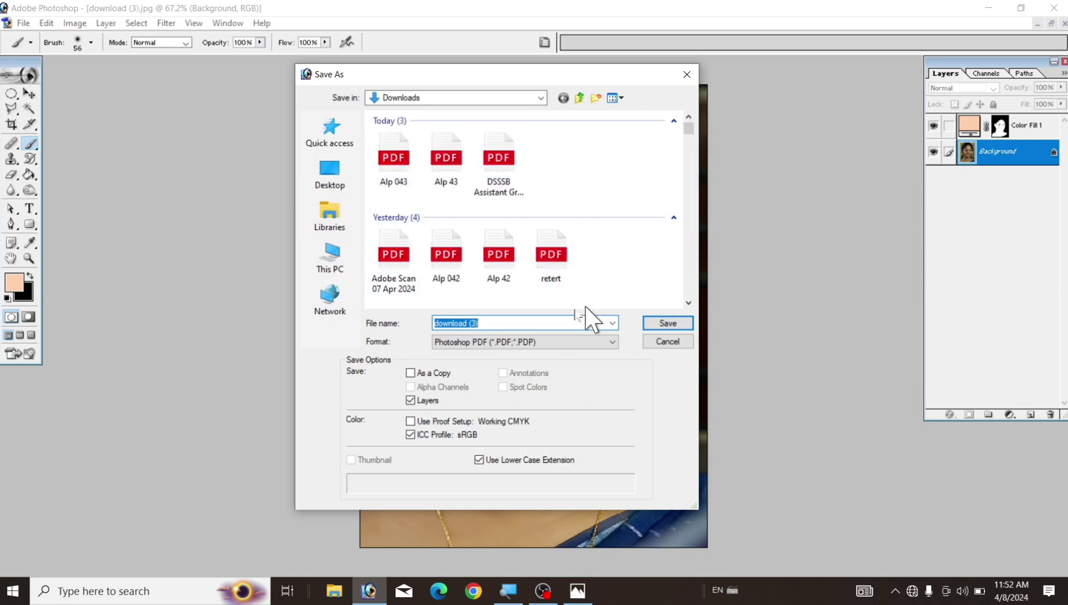
pyautogui.click(451, 343)
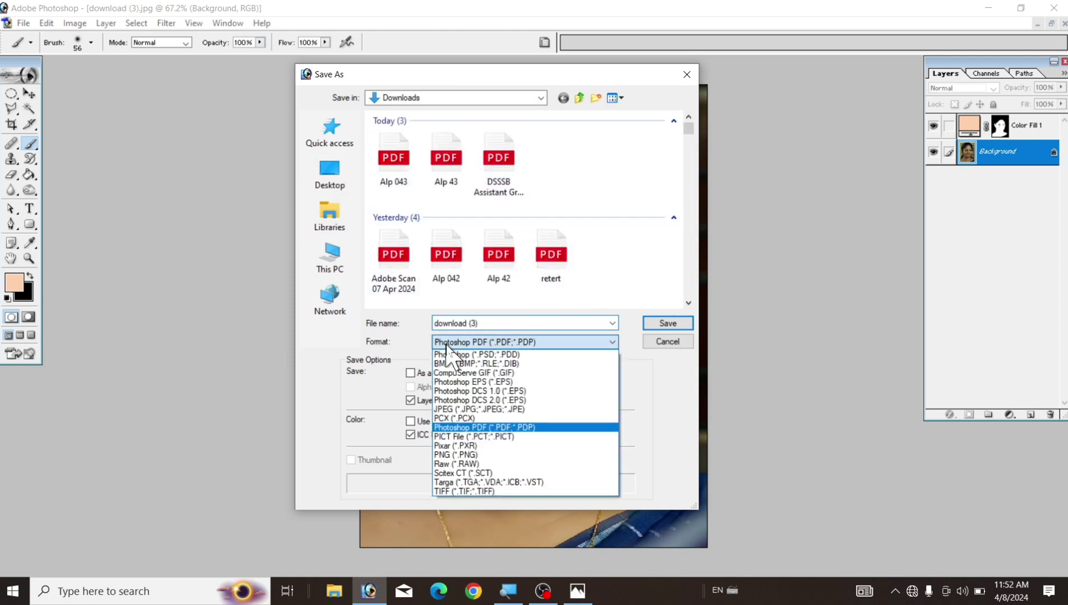
pyautogui.click(455, 410)
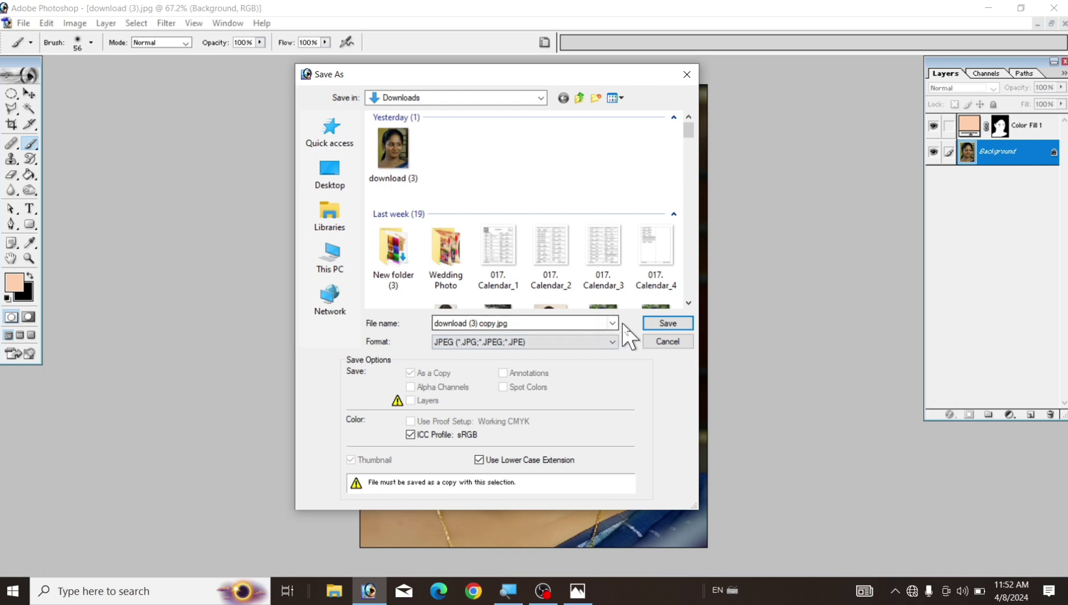
pyautogui.click(503, 325)
pyautogui.write('ighj')
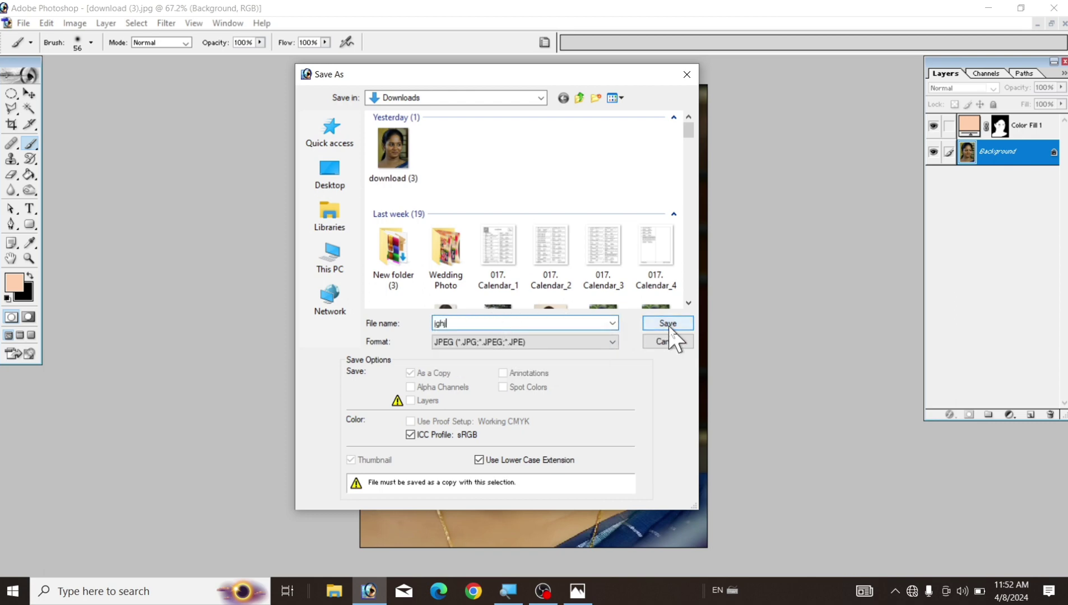
pyautogui.click(669, 324)
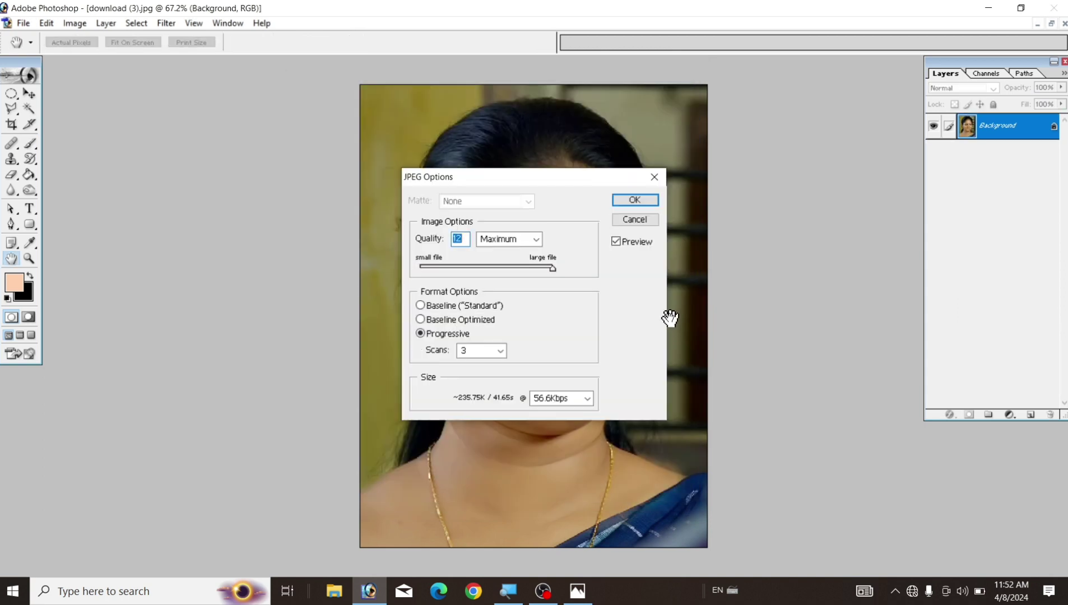
pyautogui.click(633, 201)
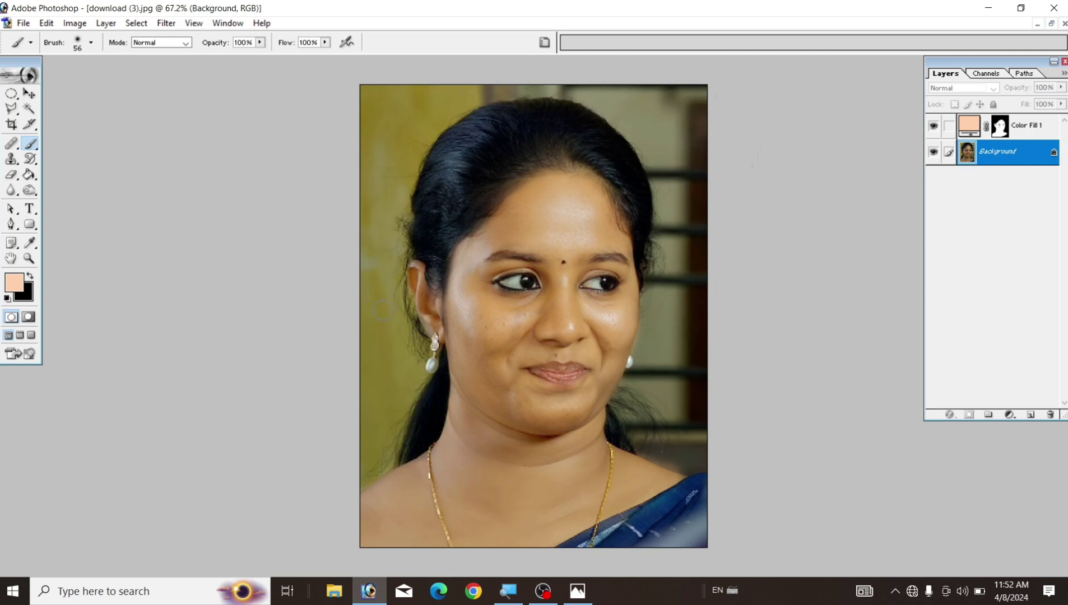
# - Close the layered edit without saving its changes
pyautogui.press('w')
pyautogui.hotkey('ctrl', 'w')
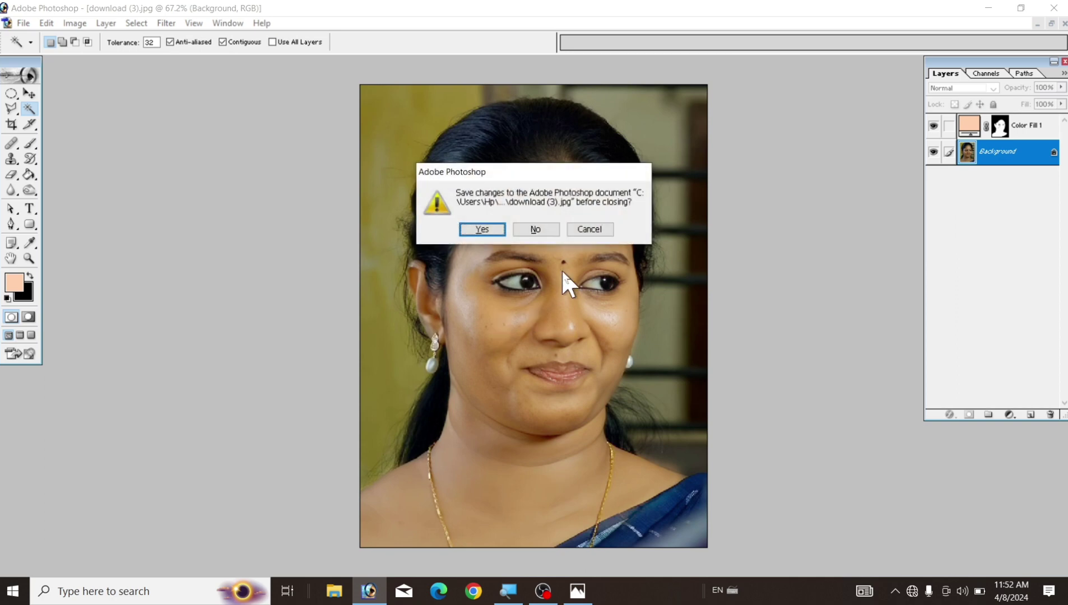
pyautogui.click(543, 232)
# - Open both the original download (3) image and the jghj copy
pyautogui.hotkey('ctrl', 'o')
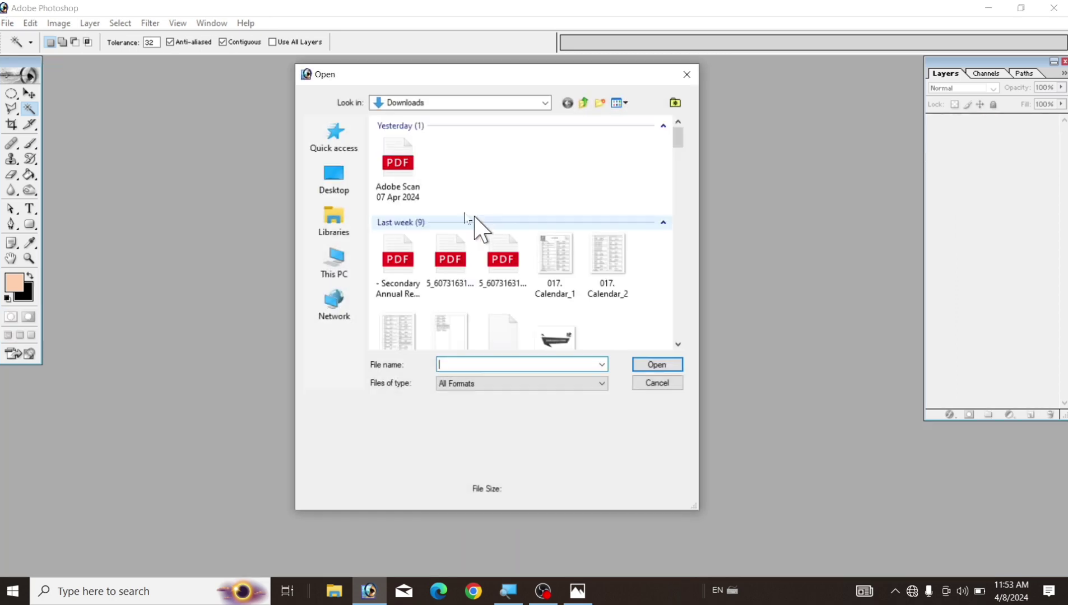
pyautogui.click(560, 180)
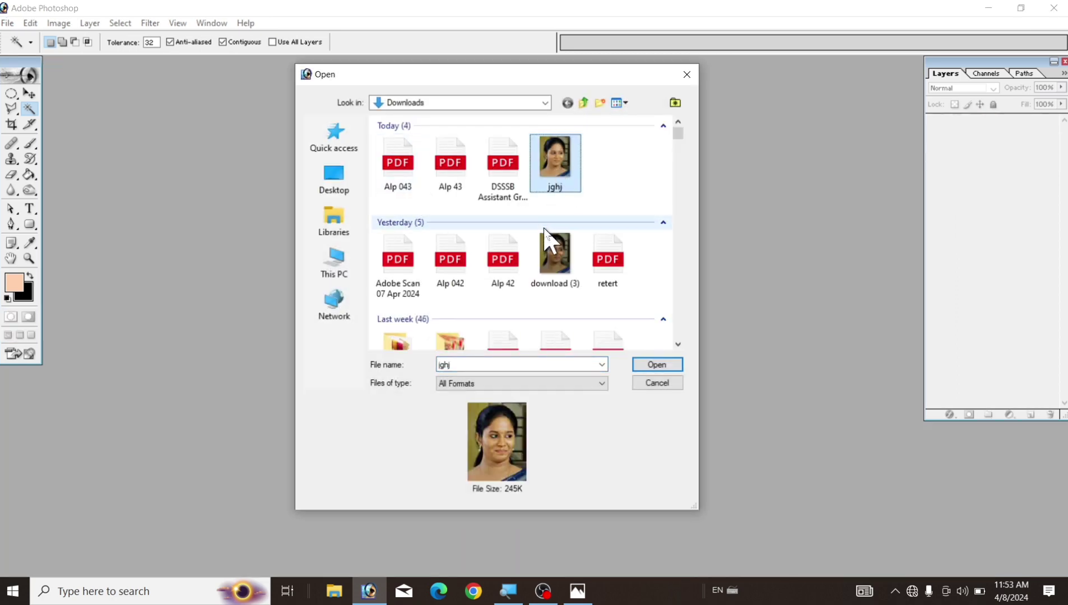
pyautogui.click(560, 269)
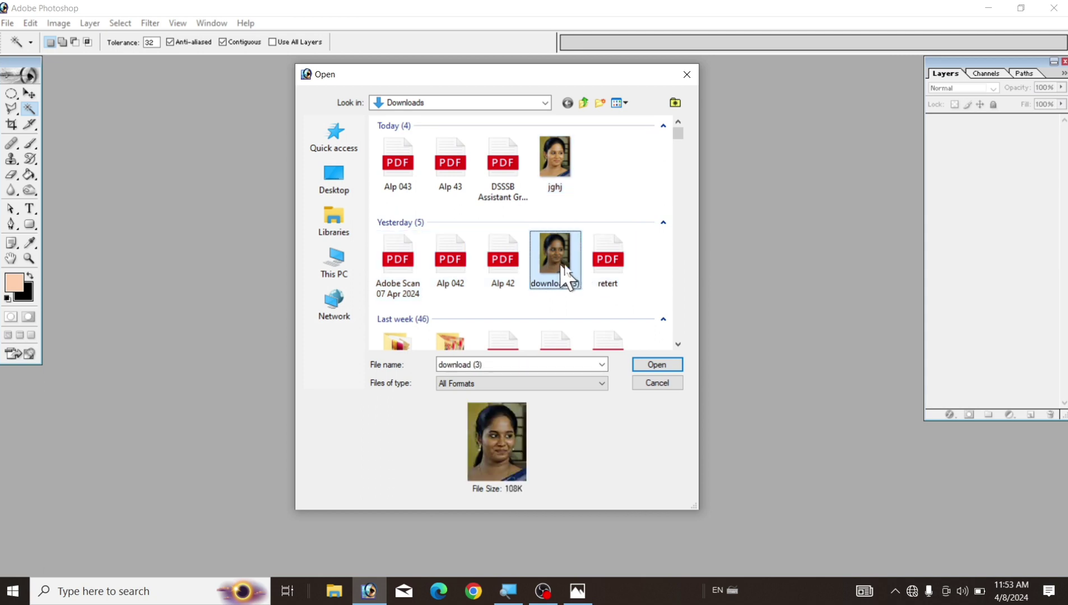
pyautogui.keyDown('ctrl'); pyautogui.click(555, 179); pyautogui.keyUp('ctrl')
pyautogui.click(653, 366)
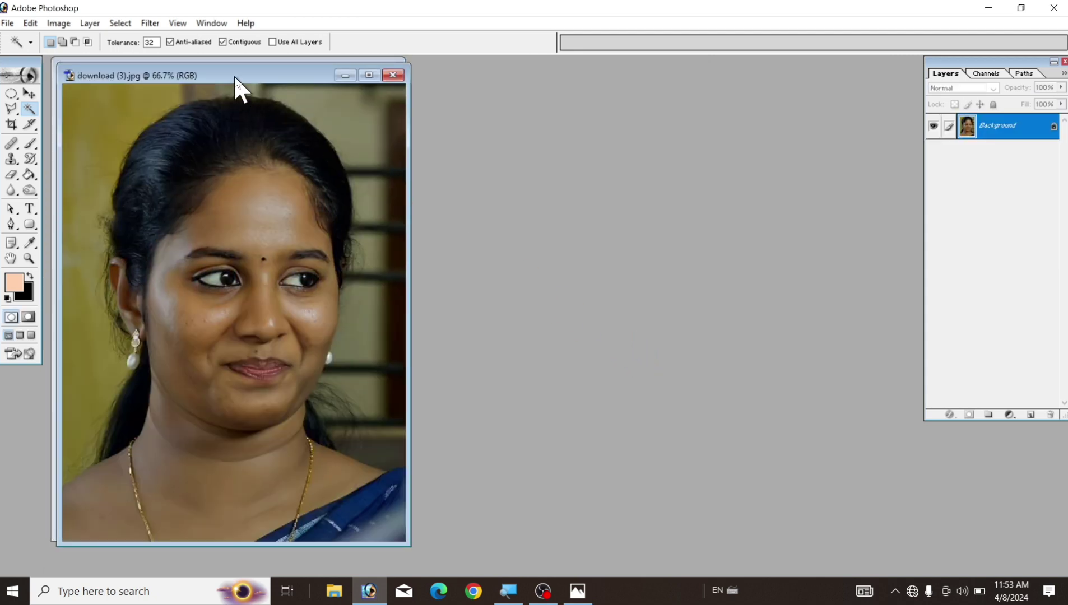
# - Place the original download (3).jpg window on the left with the jghj.jpg copy beside it
pyautogui.click(228, 72)
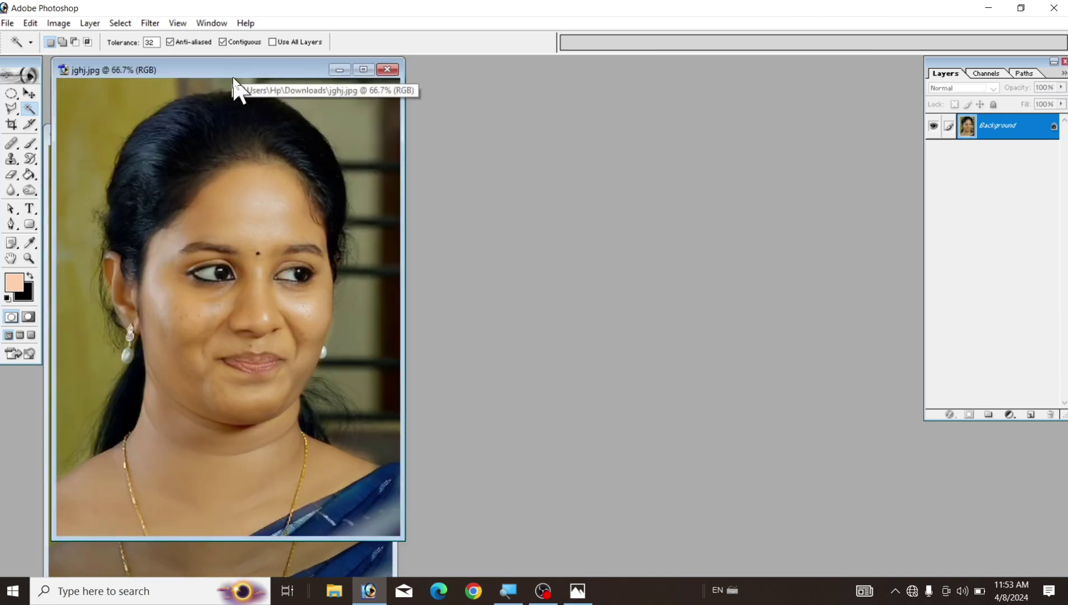
pyautogui.moveTo(228, 71); pyautogui.dragTo(707, 115)
pyautogui.click(256, 137)
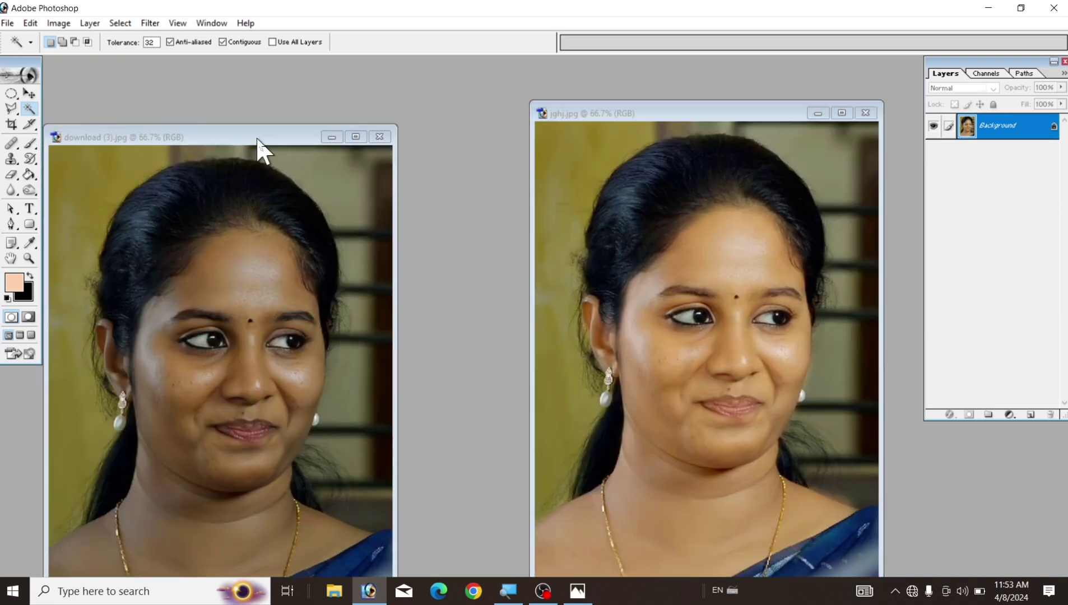
pyautogui.moveTo(245, 137); pyautogui.dragTo(317, 88)
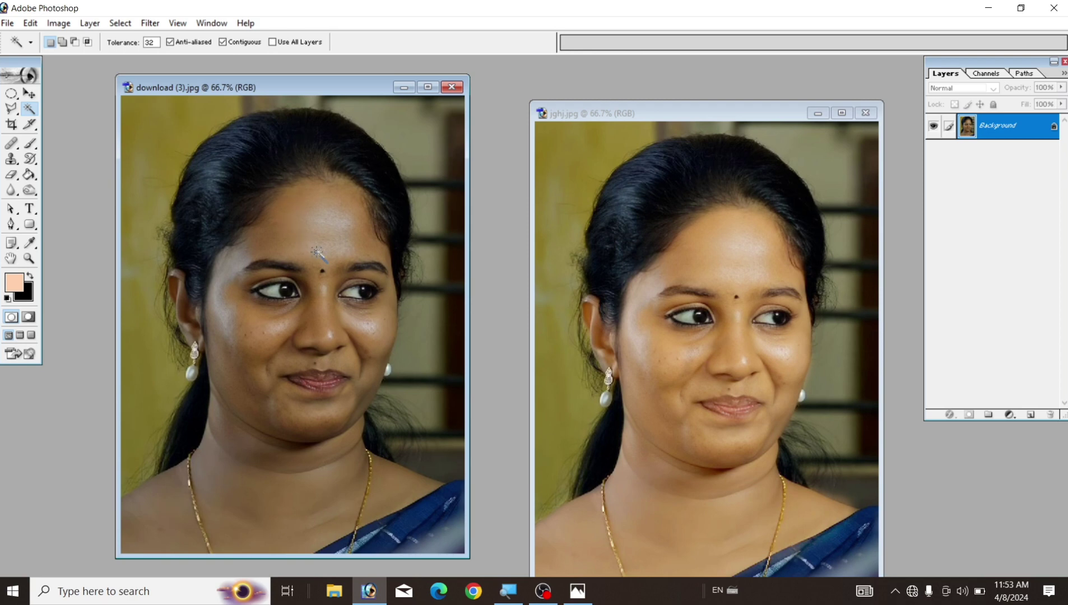
pyautogui.click(697, 121)
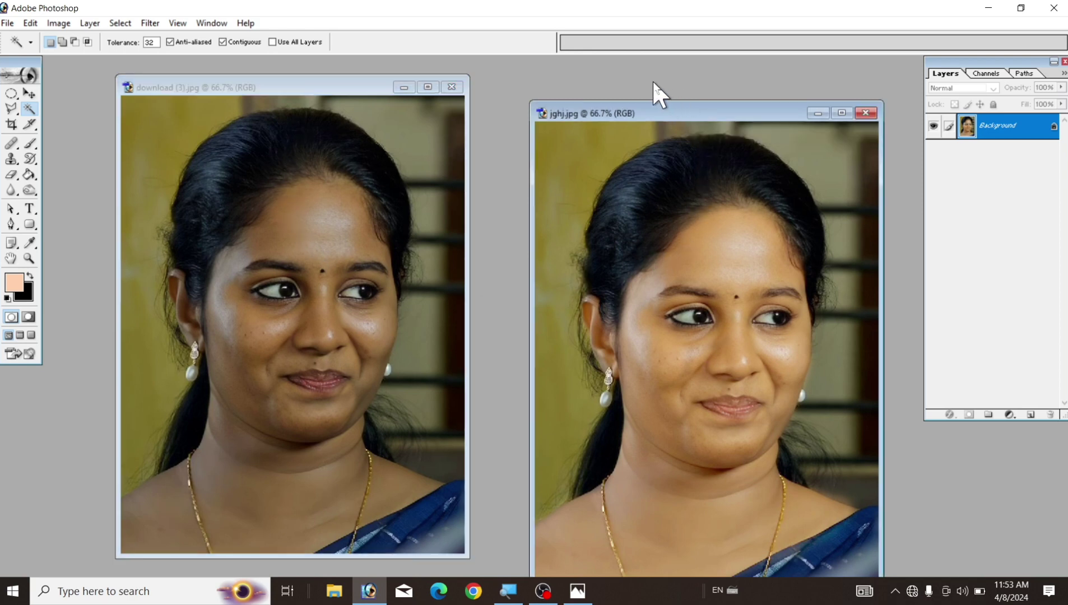
pyautogui.moveTo(693, 114); pyautogui.dragTo(648, 87)
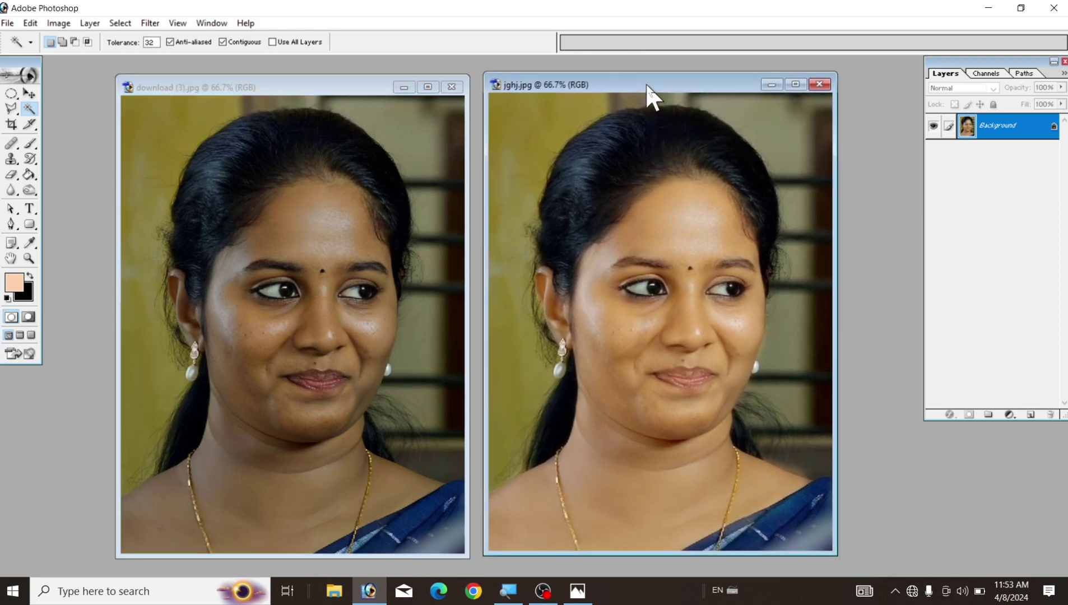